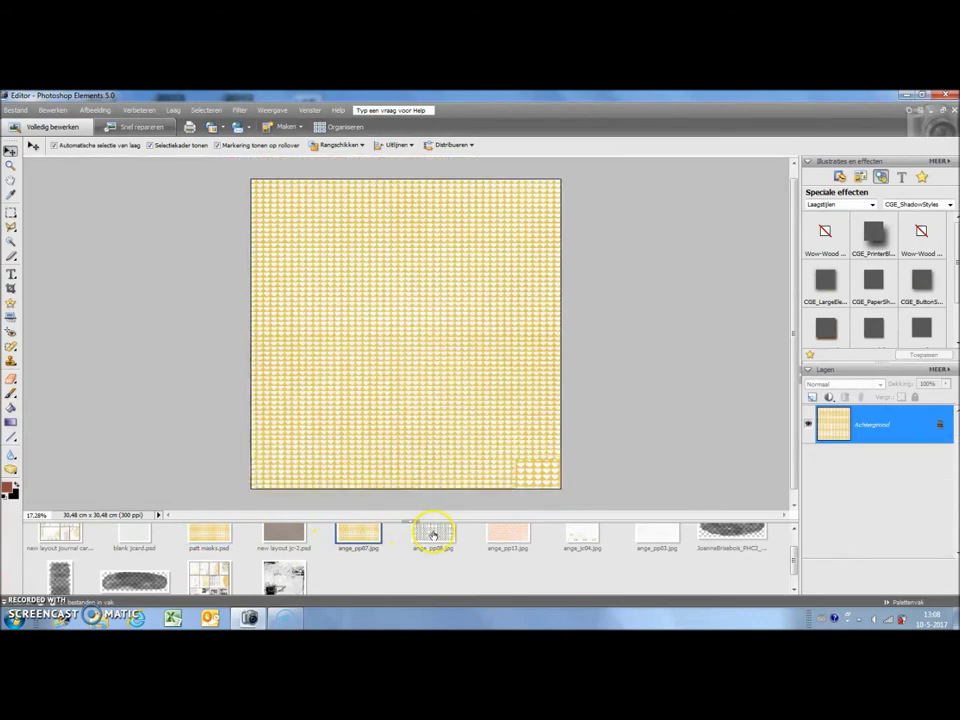
# Switch to patt masks.psd and show the ange_pp08 and ange_pp13 paper layers.
pyautogui.click(494, 533)
pyautogui.click(208, 533)
pyautogui.scroll(-4, 877, 520)
pyautogui.scroll(1, 845, 495)
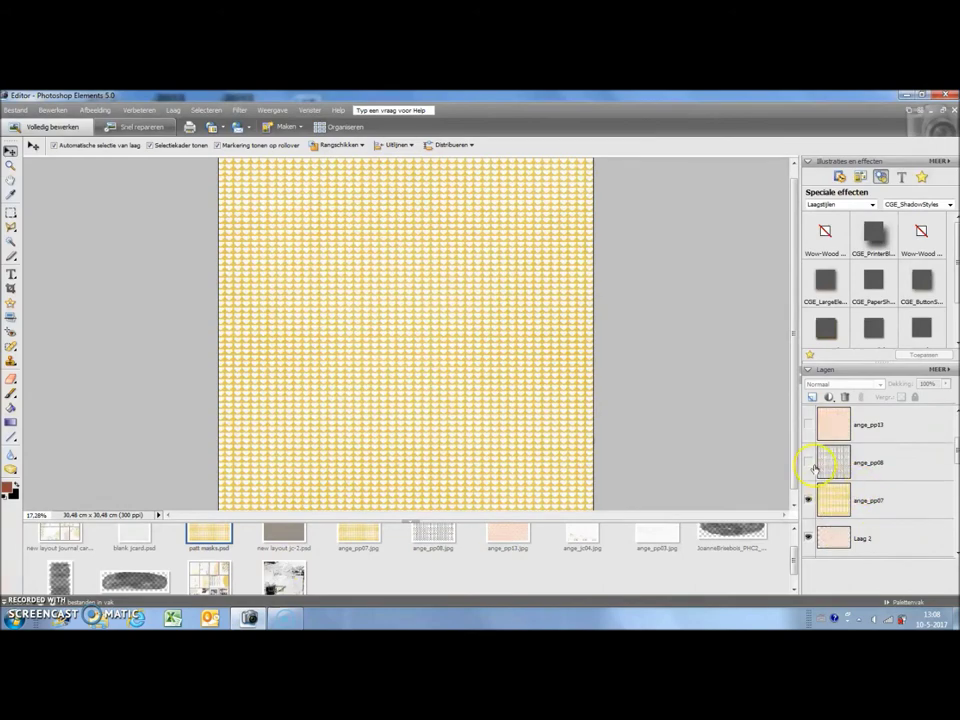
pyautogui.click(809, 464)
pyautogui.click(808, 425)
pyautogui.scroll(1, 606, 558)
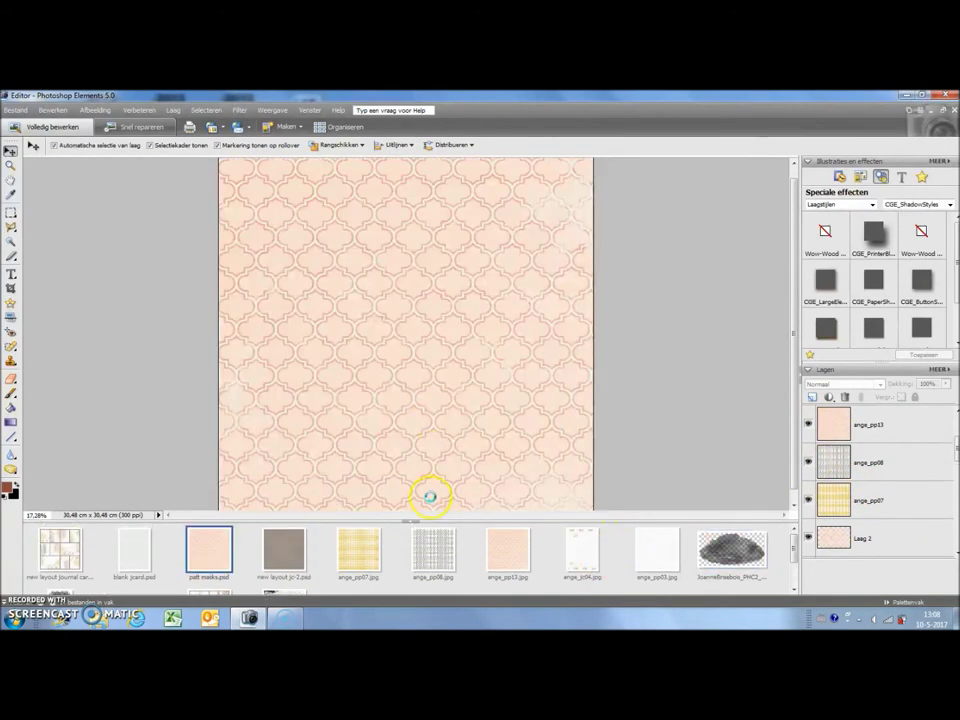
# Show the Mask6 and Mask9 brush mask layers and move Mask9 near the upper edge of the paper.
pyautogui.scroll(-1, 404, 552)
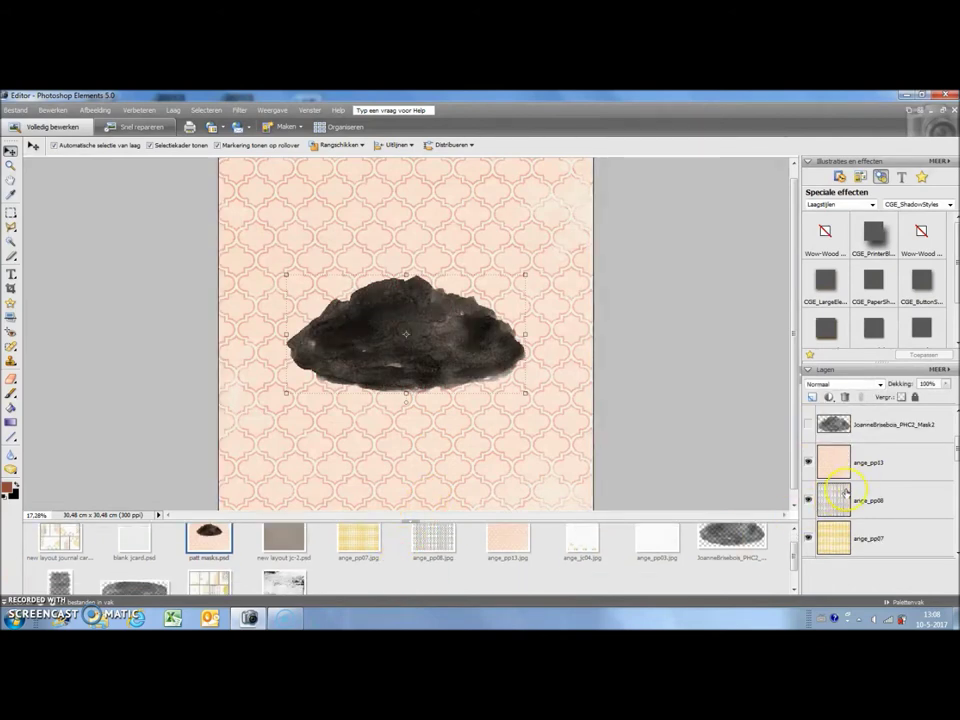
pyautogui.scroll(3, 835, 480)
pyautogui.click(809, 462)
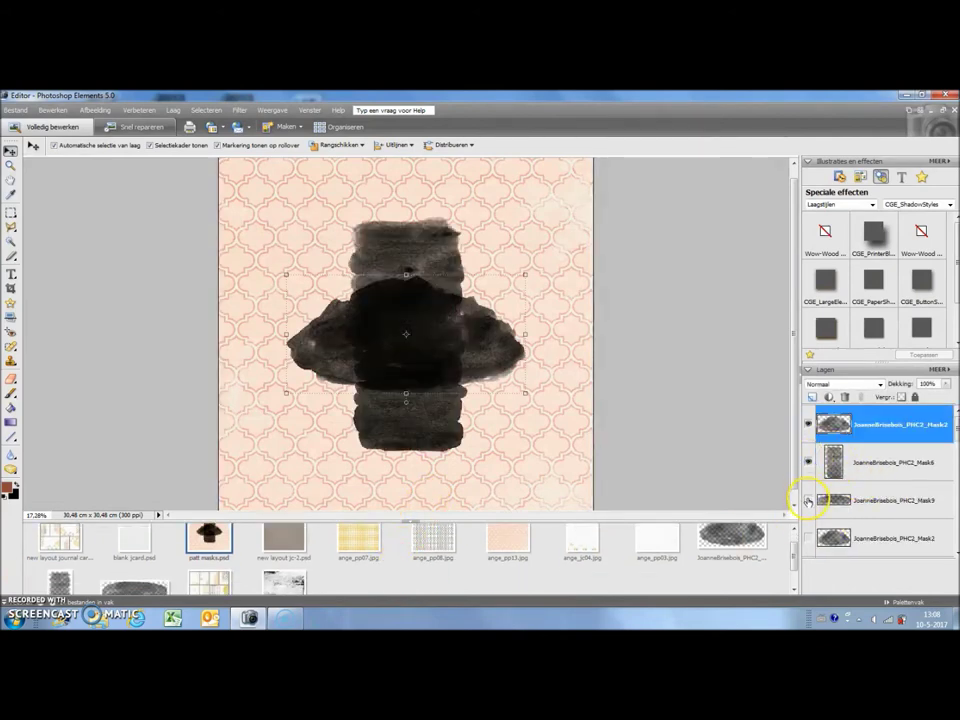
pyautogui.click(809, 500)
pyautogui.moveTo(531, 321); pyautogui.dragTo(553, 208)
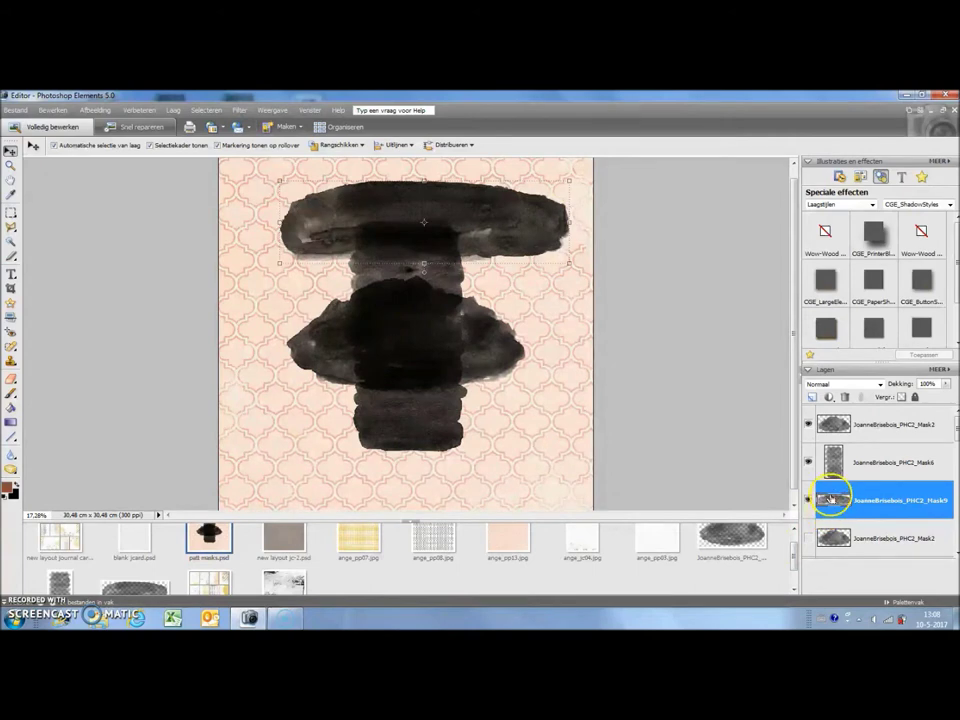
# Copy the Mask9 shape out of the ange_pp13 paper to a new layer, hiding both the mask and the full paper.
pyautogui.keyDown('ctrl'); pyautogui.click(832, 502); pyautogui.keyUp('ctrl')
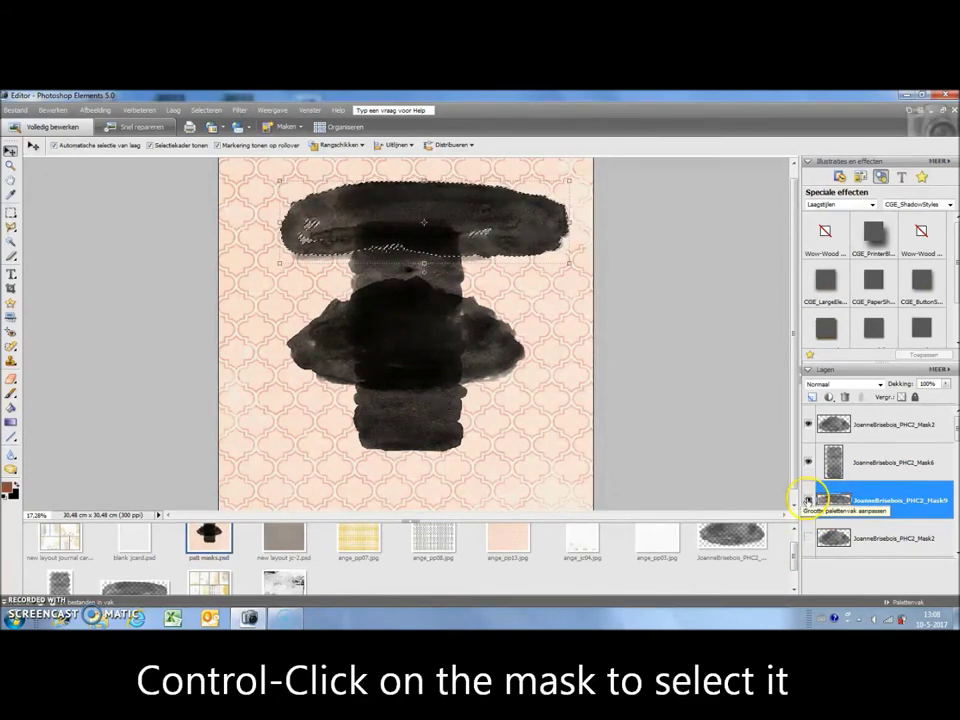
pyautogui.click(808, 500)
pyautogui.scroll(-3, 885, 514)
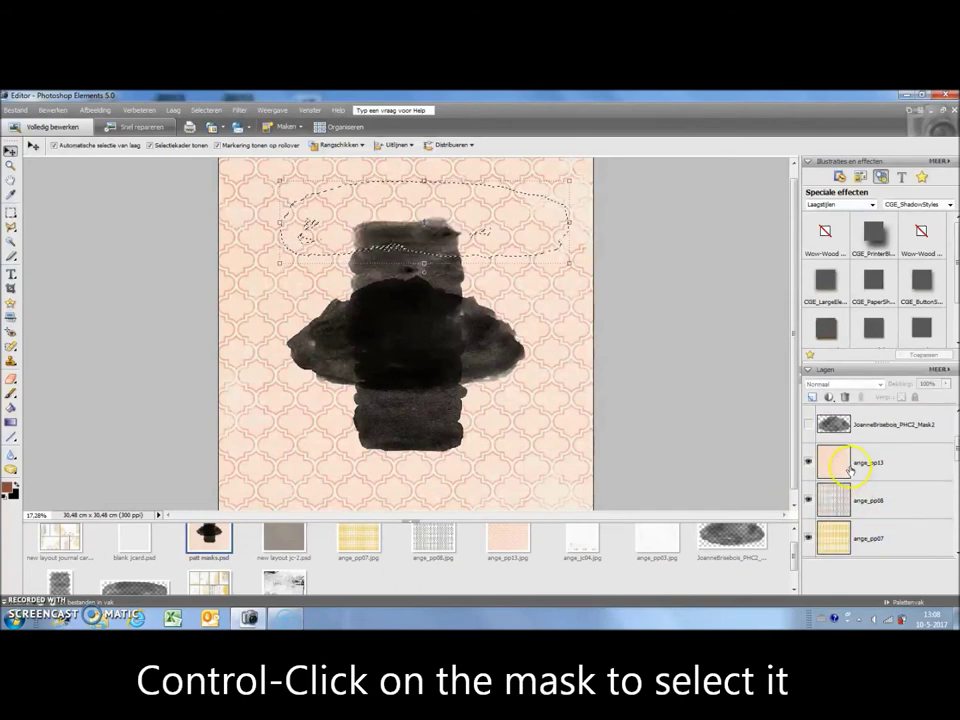
pyautogui.click(851, 466)
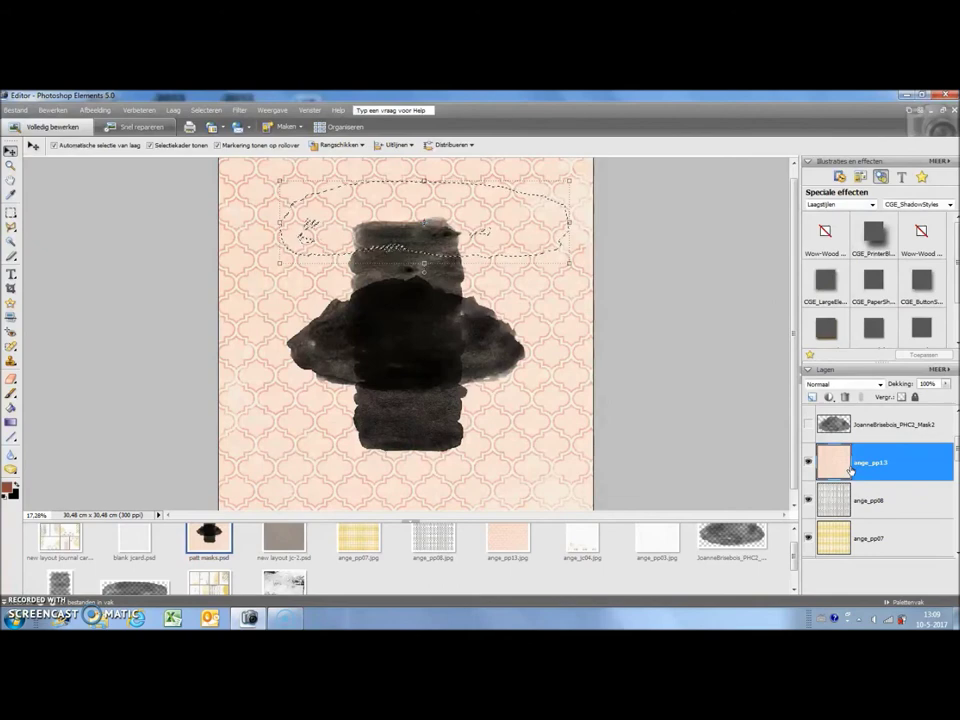
pyautogui.hotkey('ctrl', 'j')
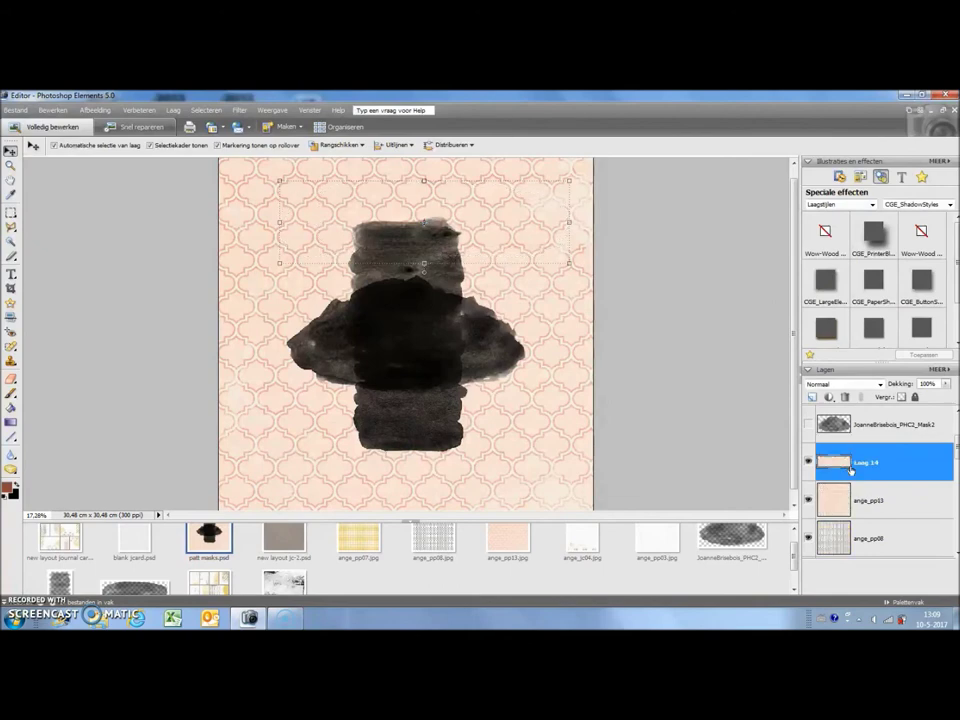
pyautogui.click(808, 500)
pyautogui.moveTo(511, 212)
pyautogui.mouseDown()
pyautogui.moveTo(533, 214)
pyautogui.moveTo(522, 192)
pyautogui.mouseUp()
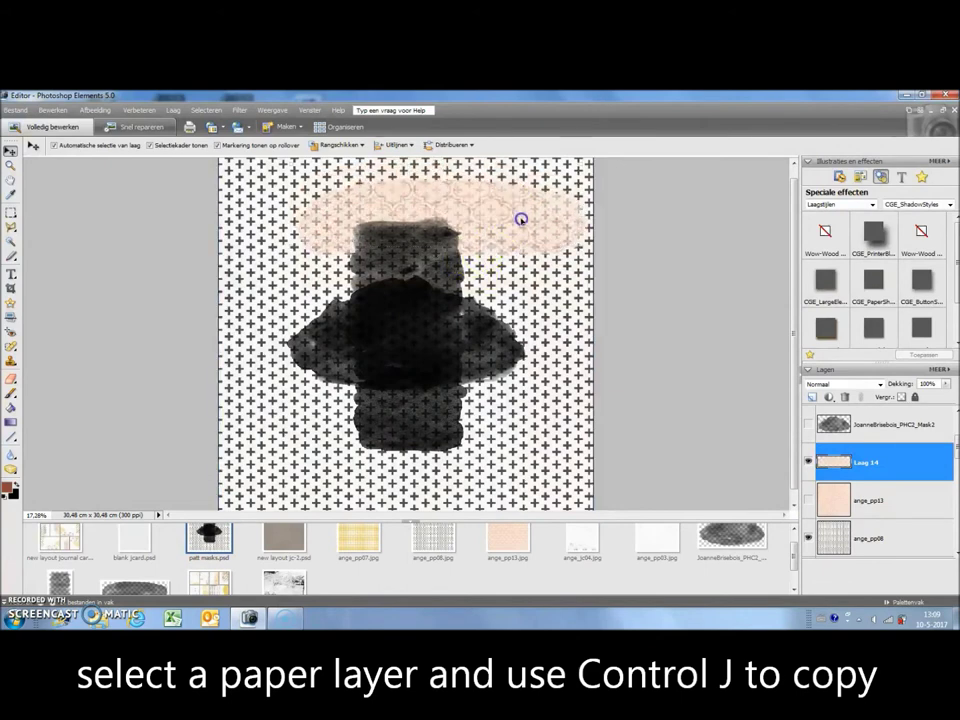
# Shift Mask6 to the right, copy its shape out of the ange_pp08 paper to a new layer, and hide that paper and mask.
pyautogui.moveTo(437, 261); pyautogui.dragTo(505, 285)
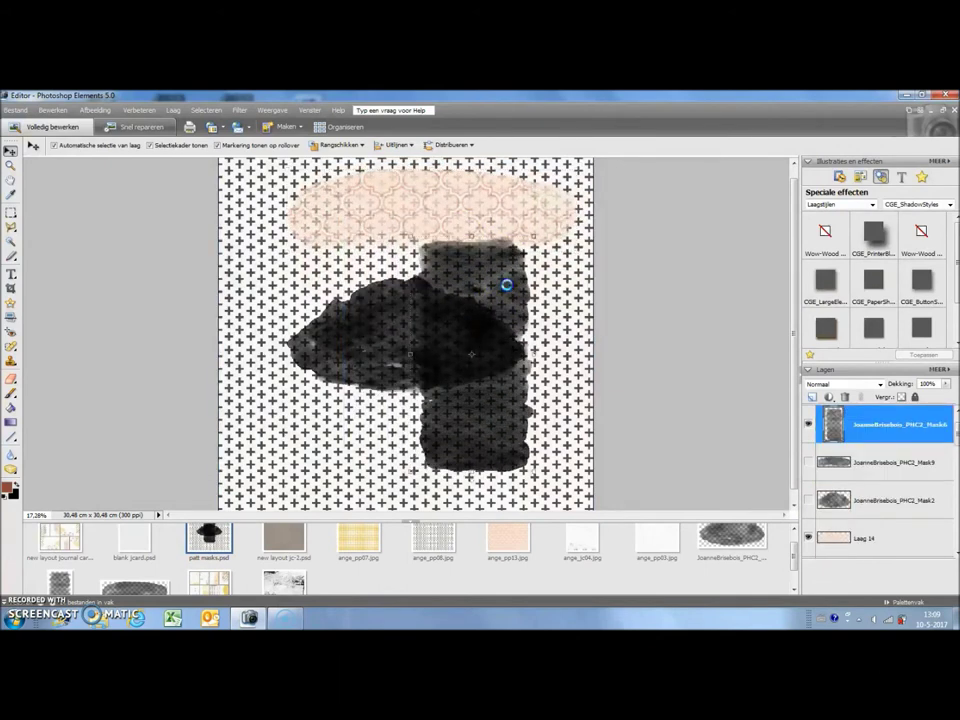
pyautogui.keyDown('ctrl'); pyautogui.click(834, 424); pyautogui.keyUp('ctrl')
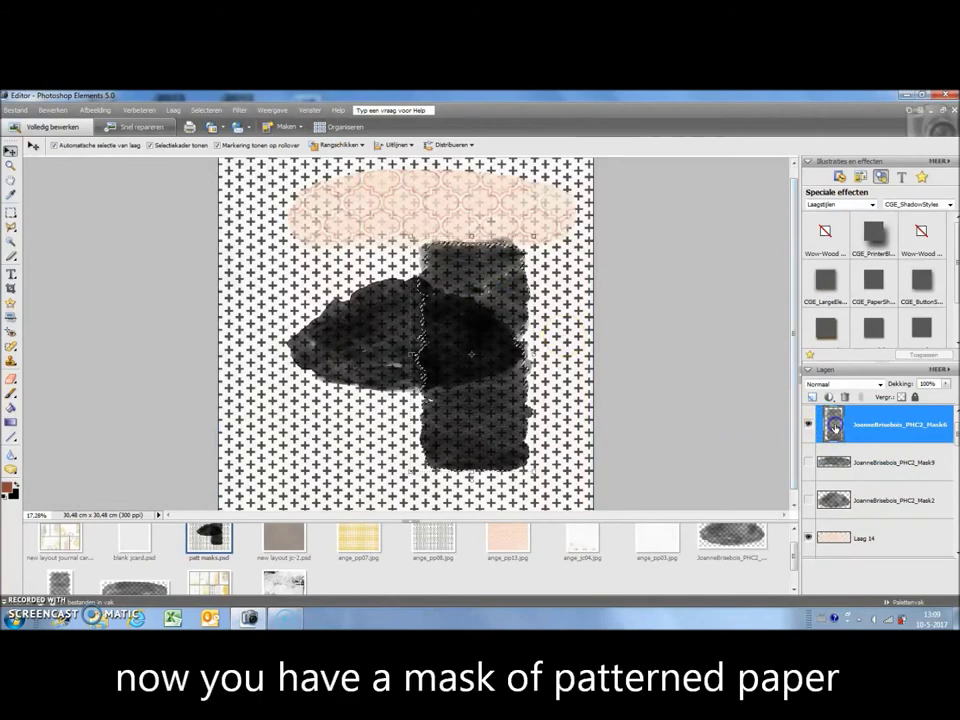
pyautogui.scroll(-3, 855, 470)
pyautogui.click(850, 498)
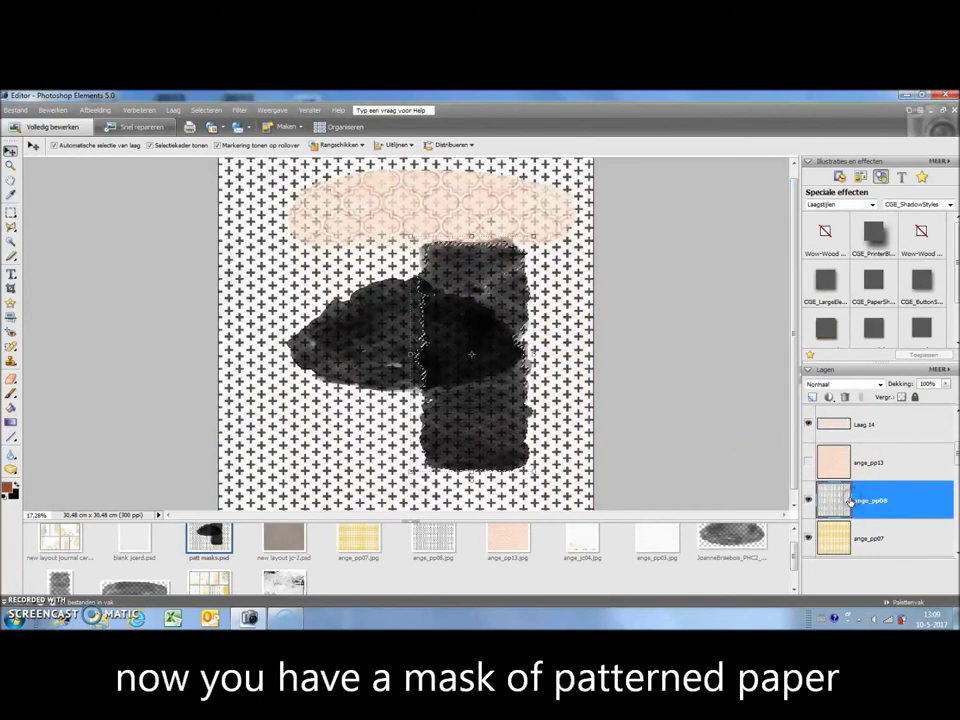
pyautogui.hotkey('ctrl', 'j')
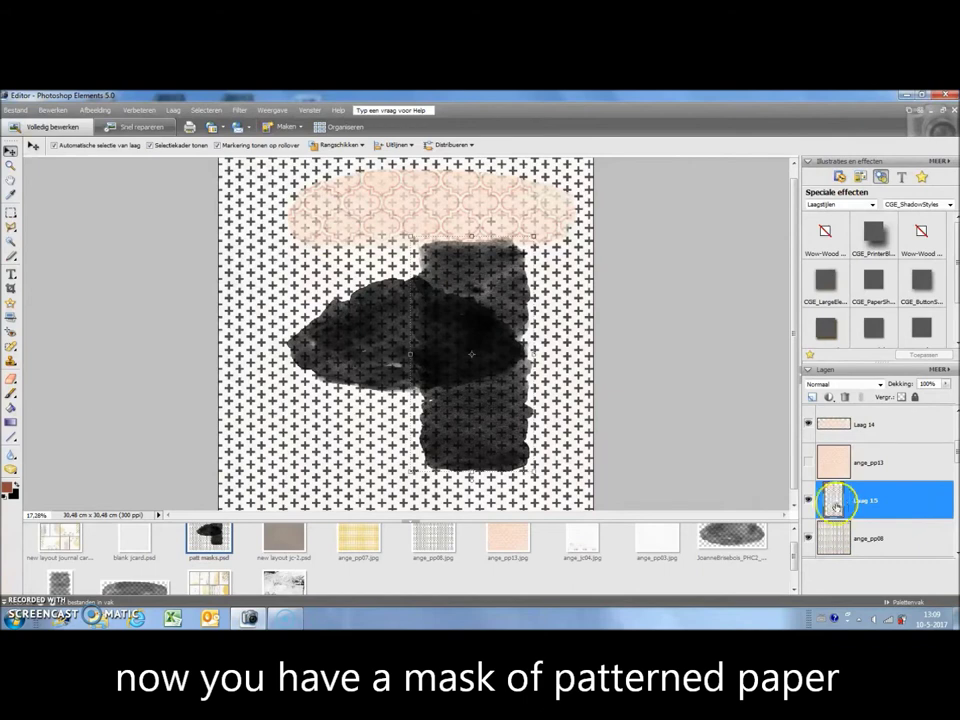
pyautogui.click(808, 538)
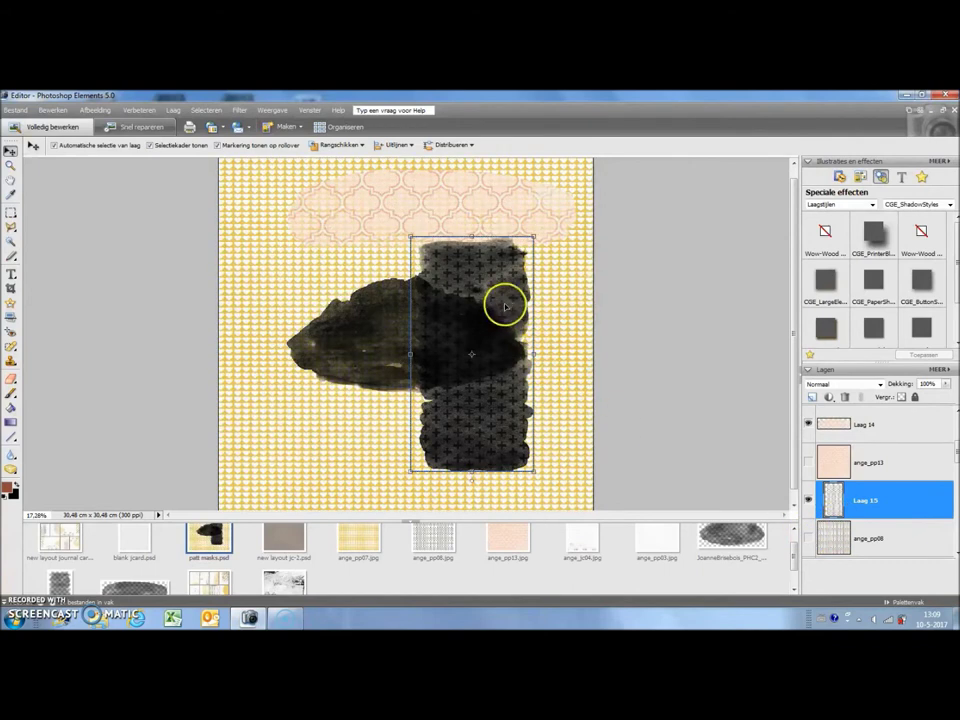
pyautogui.scroll(3, 898, 478)
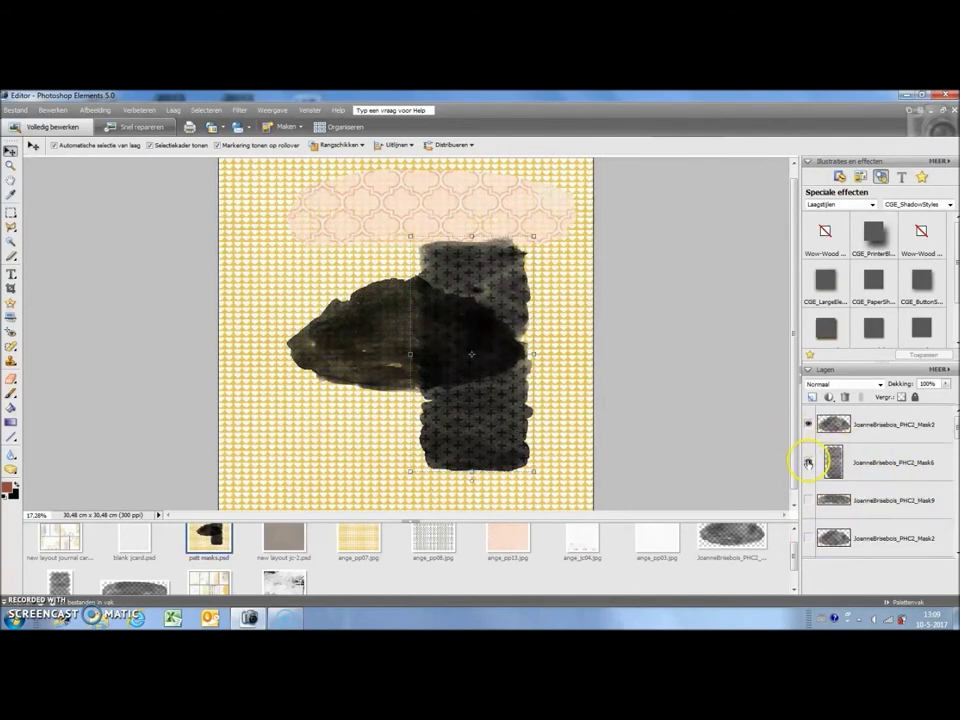
pyautogui.click(808, 462)
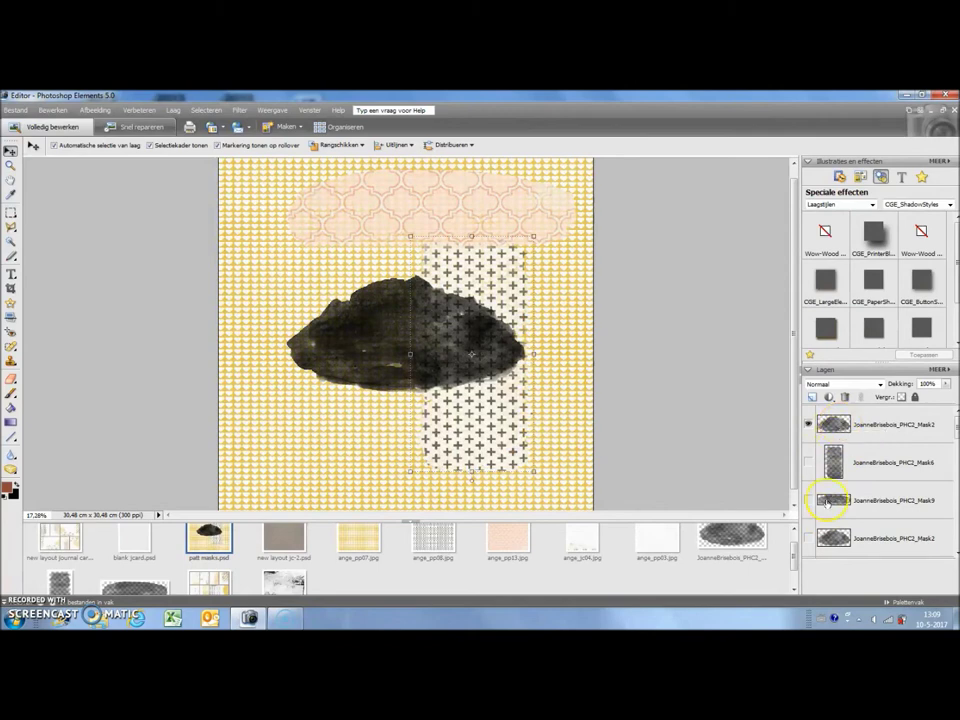
# Copy the top Mask2 shape out of the ange_pp07 paper to a new layer, hiding both the mask and the full paper.
pyautogui.keyDown('ctrl'); pyautogui.click(835, 424); pyautogui.keyUp('ctrl')
pyautogui.scroll(-2, 862, 470)
pyautogui.click(862, 490)
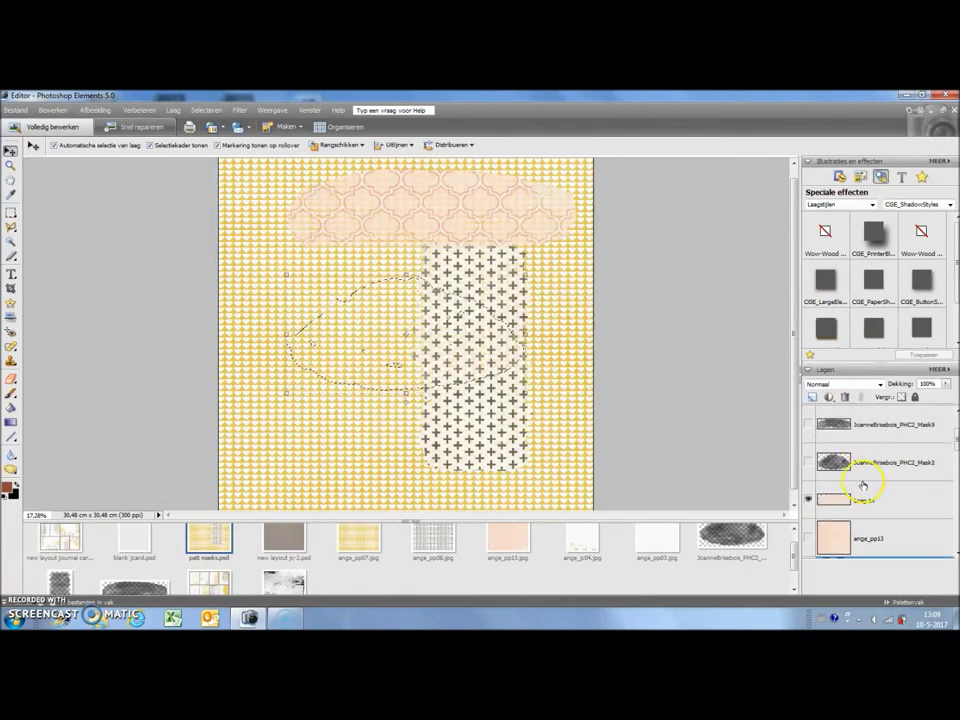
pyautogui.scroll(-2, 862, 486)
pyautogui.click(840, 543)
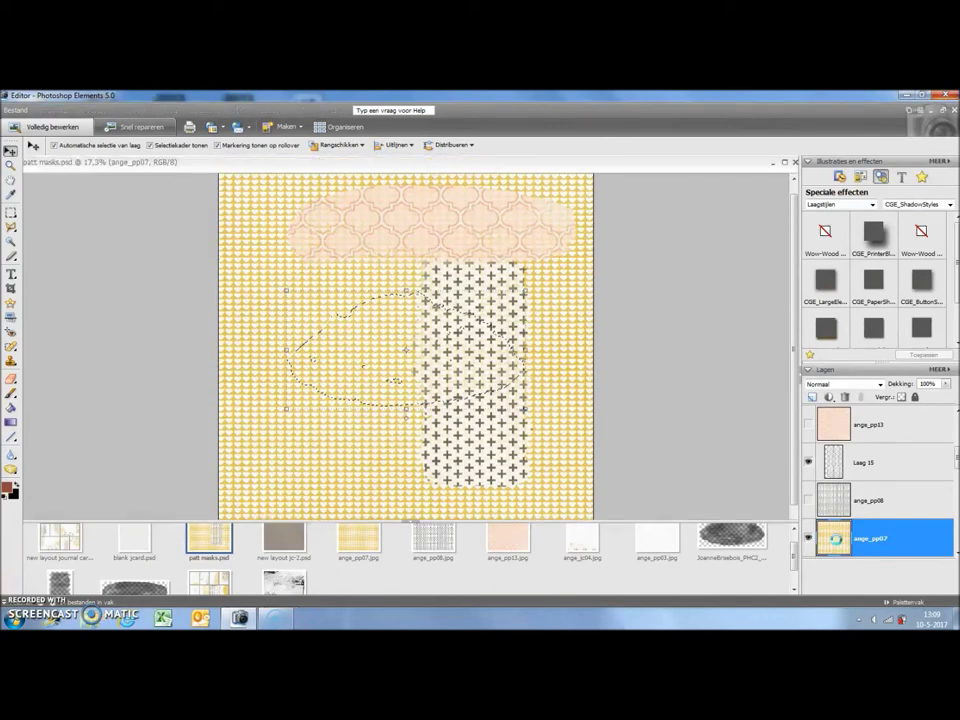
pyautogui.click(240, 575)
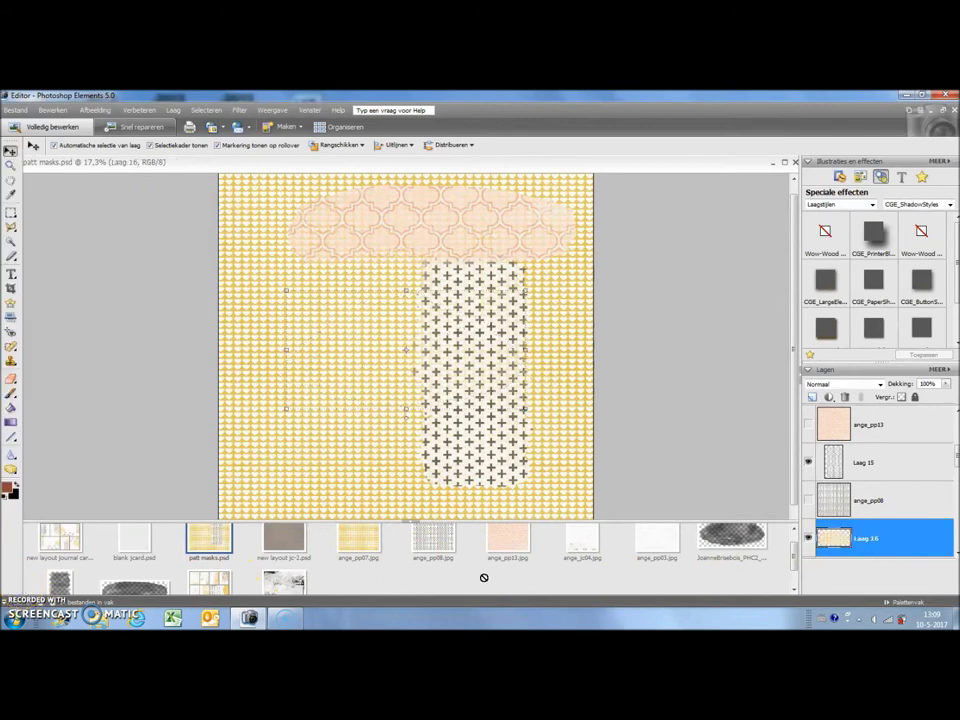
pyautogui.scroll(-2, 838, 503)
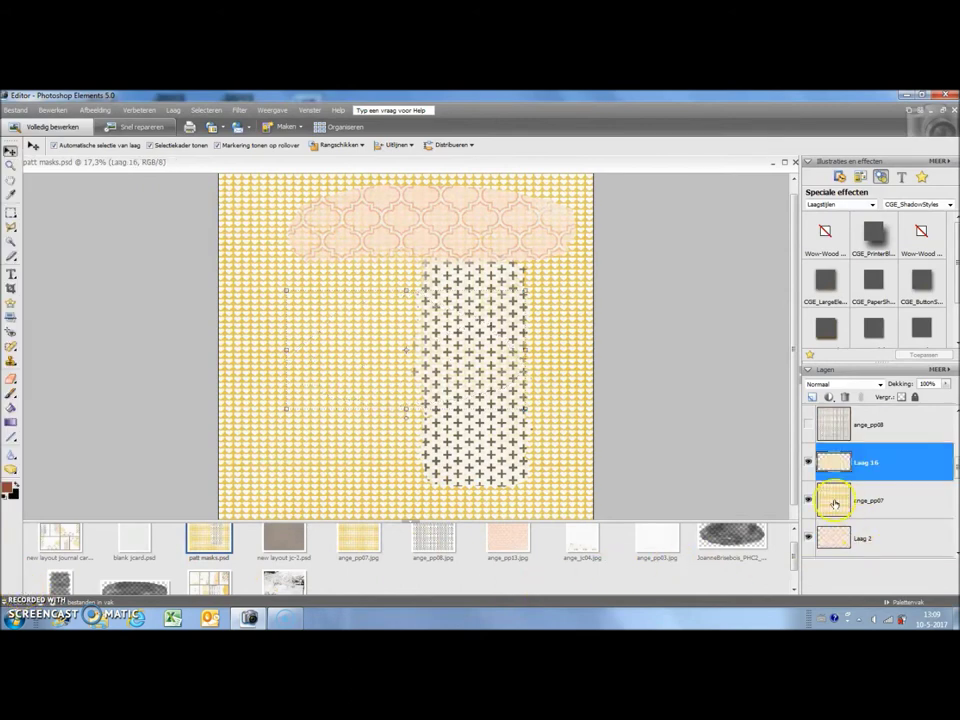
pyautogui.click(810, 500)
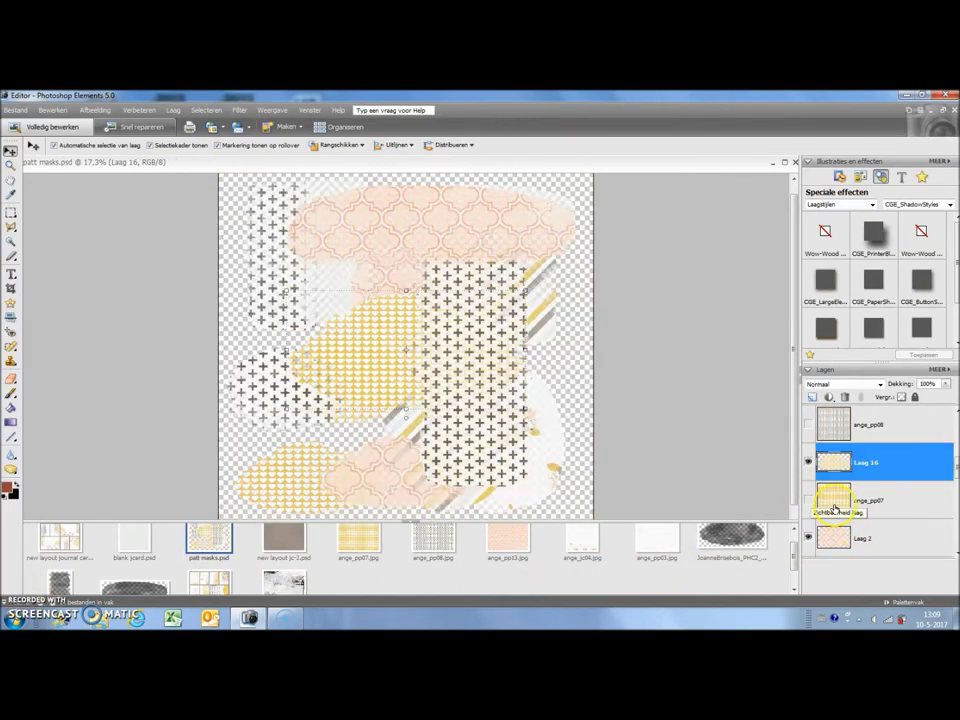
# Move the three new patterned pieces apart: pink to the upper left, plus-sign to the left, yellow to the lower right.
pyautogui.click(451, 222)
pyautogui.moveTo(451, 222); pyautogui.dragTo(400, 212)
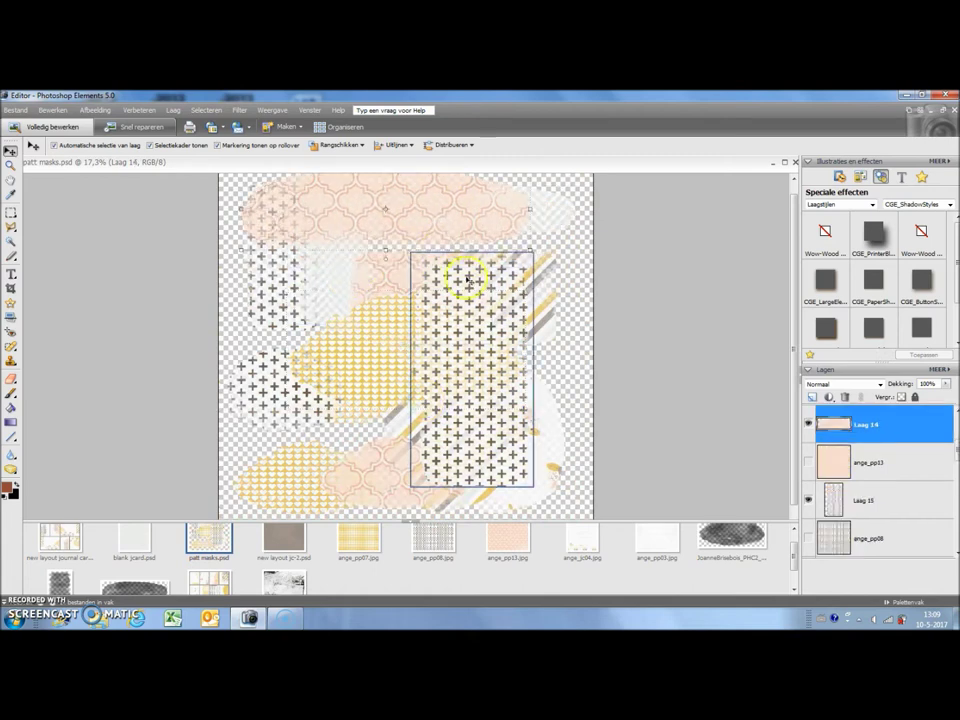
pyautogui.moveTo(456, 311); pyautogui.dragTo(339, 304)
pyautogui.click(436, 343)
pyautogui.moveTo(436, 343); pyautogui.dragTo(489, 407)
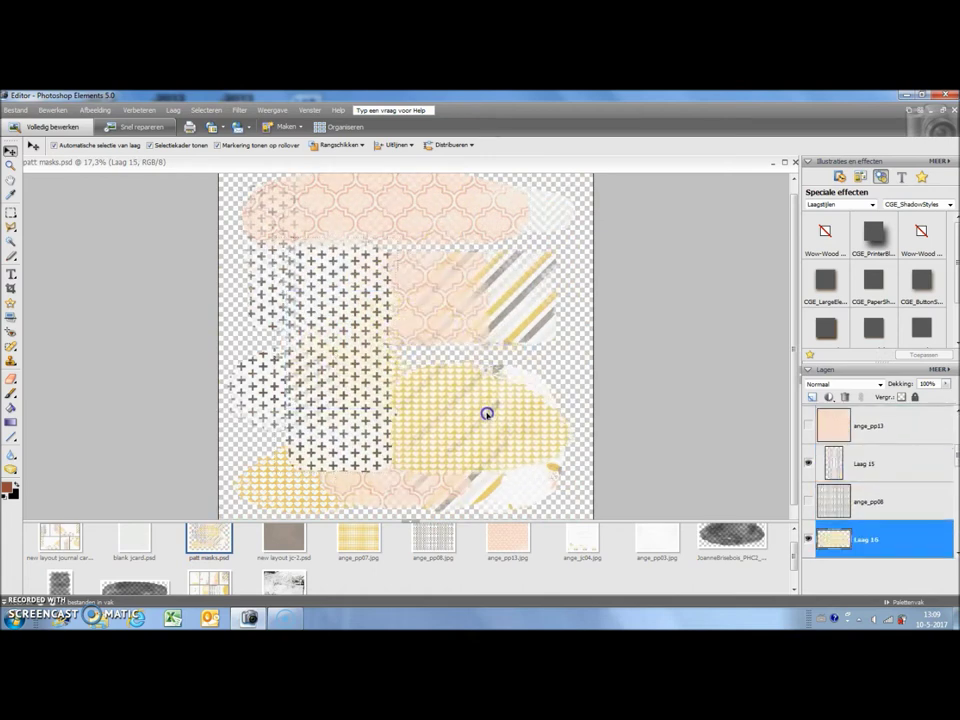
# Rearrange the overlapping patterned mask pieces across the canvas, moving a diagonally striped one to the upper-right corner.
pyautogui.moveTo(519, 321); pyautogui.dragTo(544, 272)
pyautogui.moveTo(435, 323); pyautogui.dragTo(522, 350)
pyautogui.moveTo(347, 410); pyautogui.dragTo(275, 420)
pyautogui.moveTo(394, 368); pyautogui.dragTo(421, 447)
pyautogui.moveTo(542, 476); pyautogui.dragTo(585, 246)
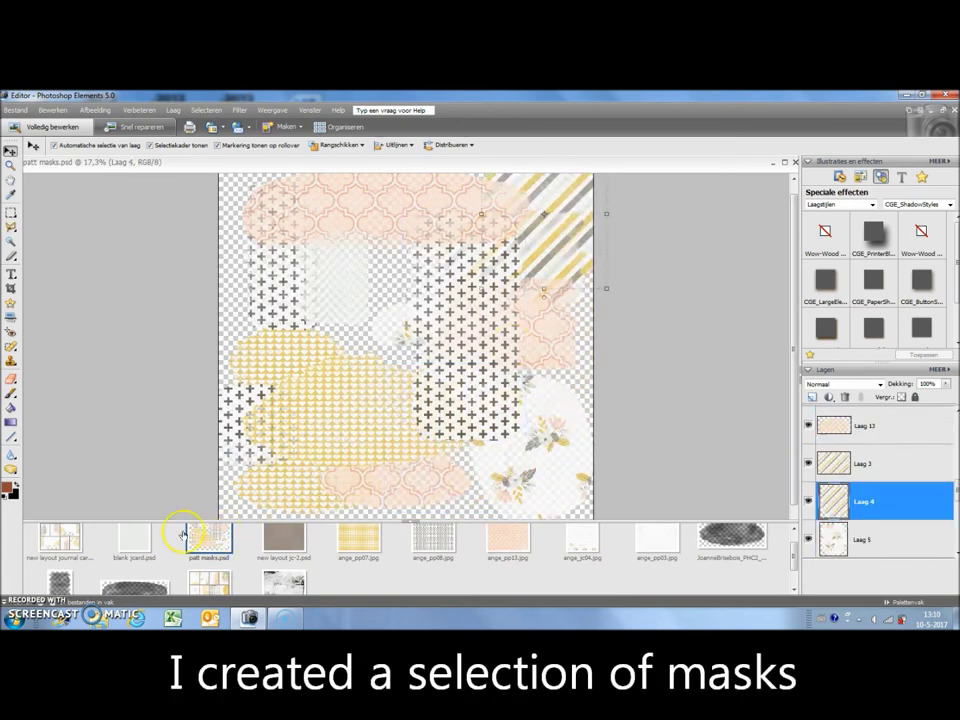
# View blank jcard.psd, then switch to the ange_pp03.jpg paper and place the ange_jc04 journal card on it.
pyautogui.doubleClick(141, 547)
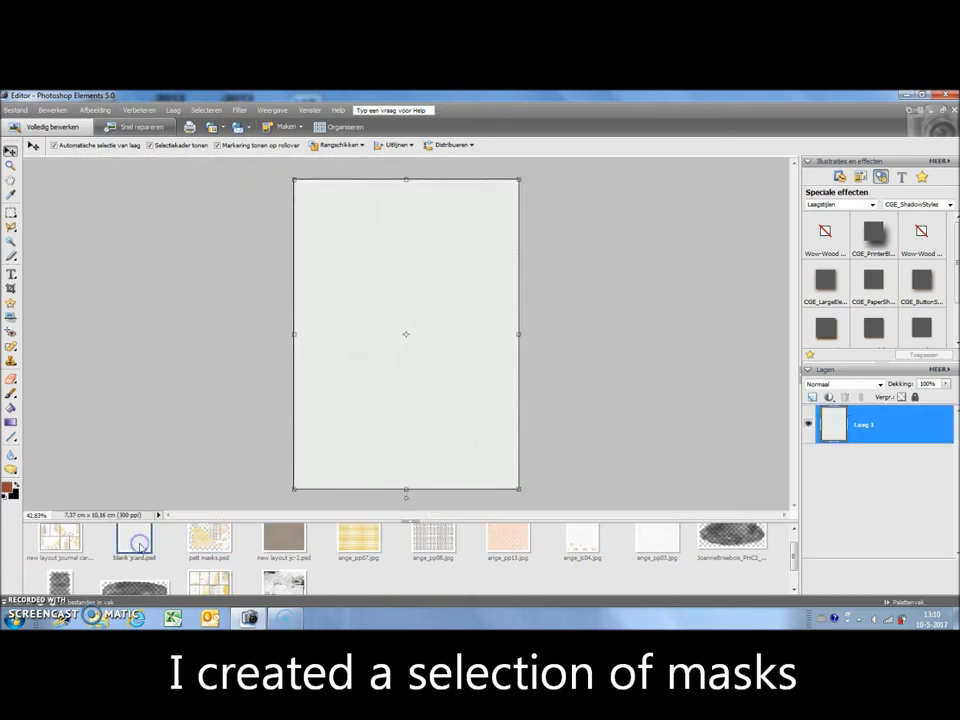
pyautogui.click(657, 545)
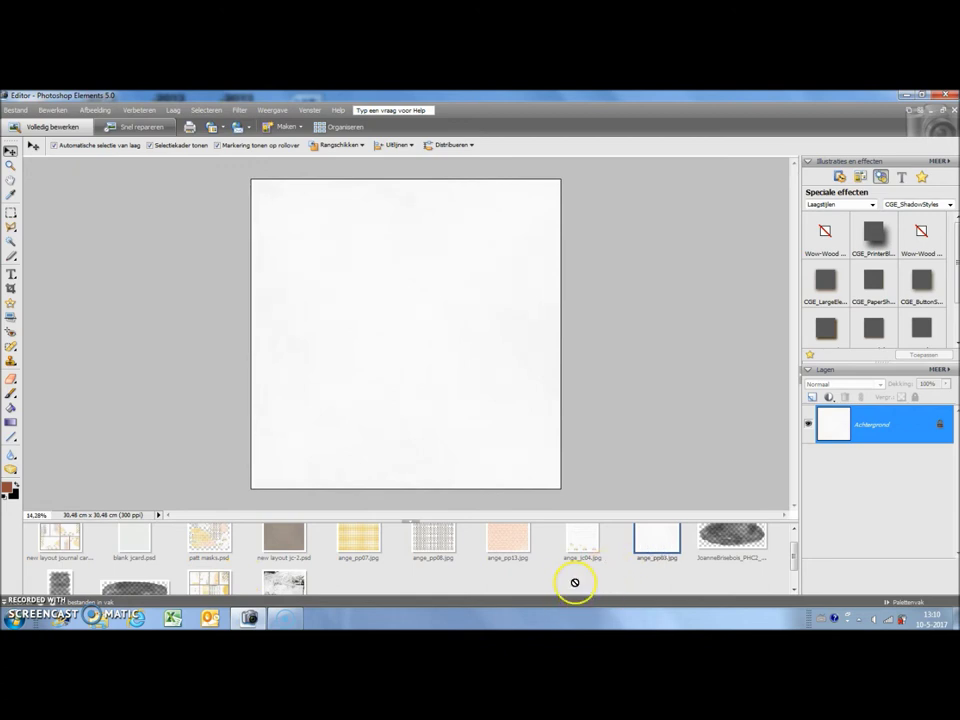
pyautogui.click(578, 545)
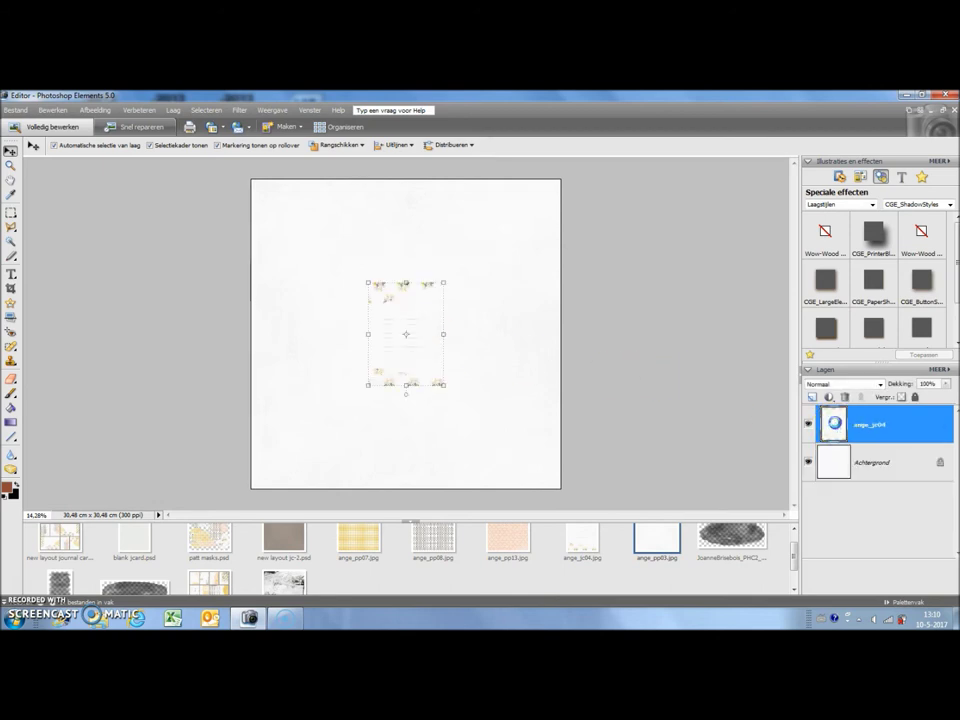
# Copy the ange_jc04 card shape out of the background paper to a new layer, hiding the card and the background.
pyautogui.click(808, 424)
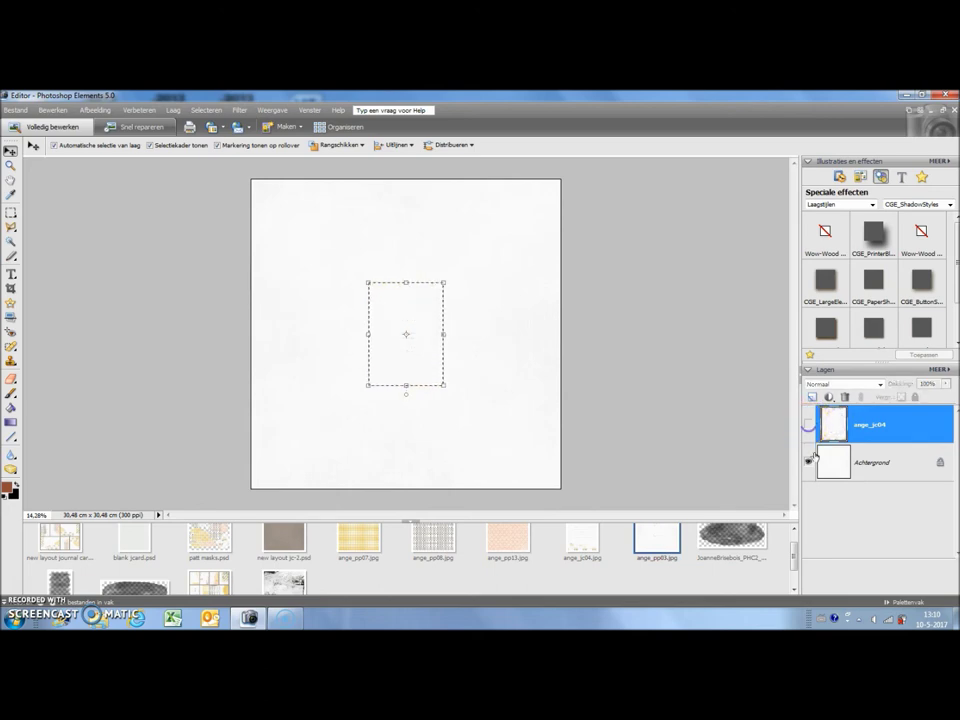
pyautogui.click(822, 462)
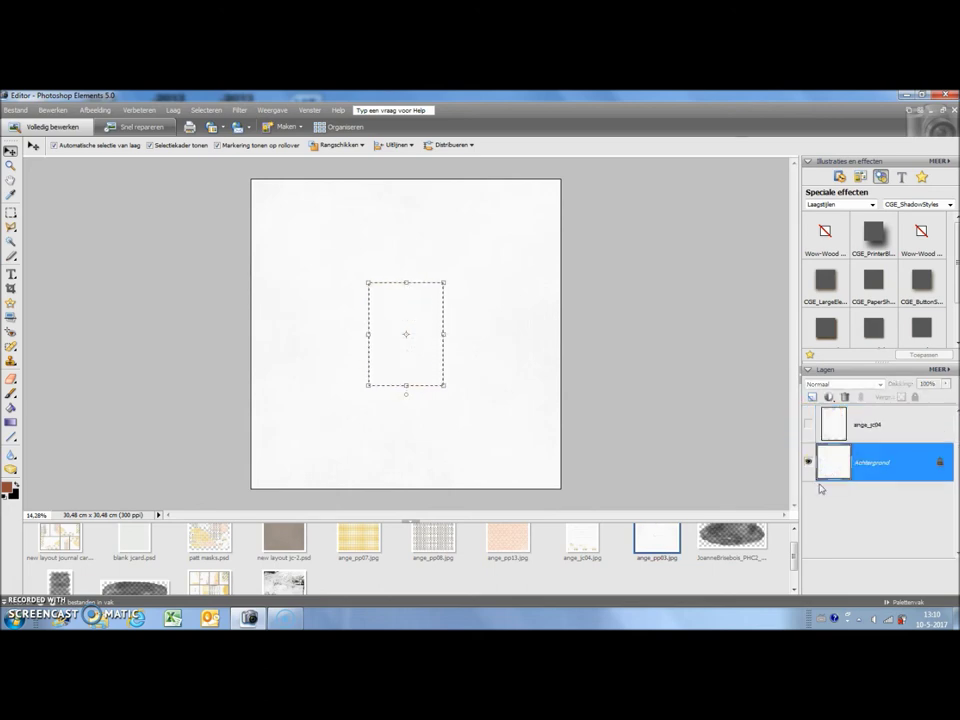
pyautogui.hotkey('ctrl', 'j')
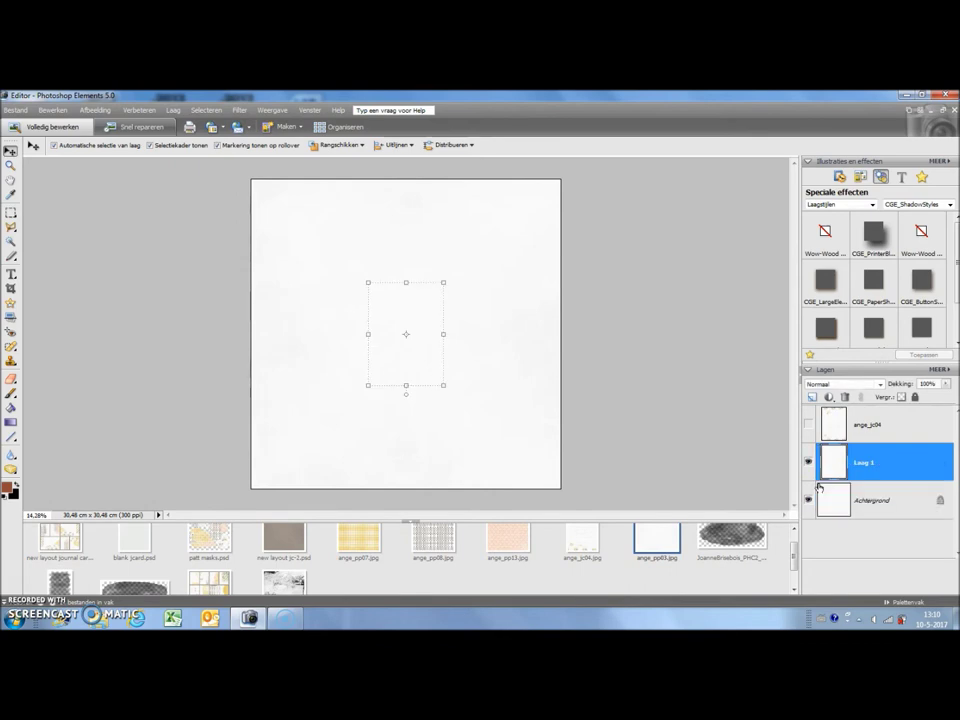
pyautogui.click(809, 499)
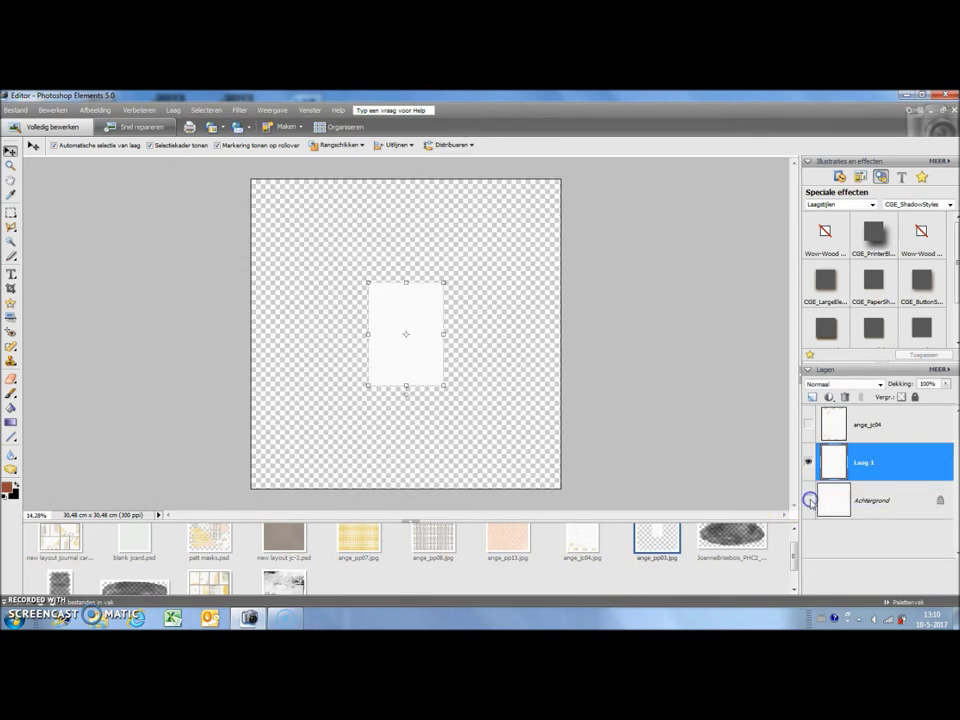
pyautogui.moveTo(407, 336); pyautogui.dragTo(408, 300)
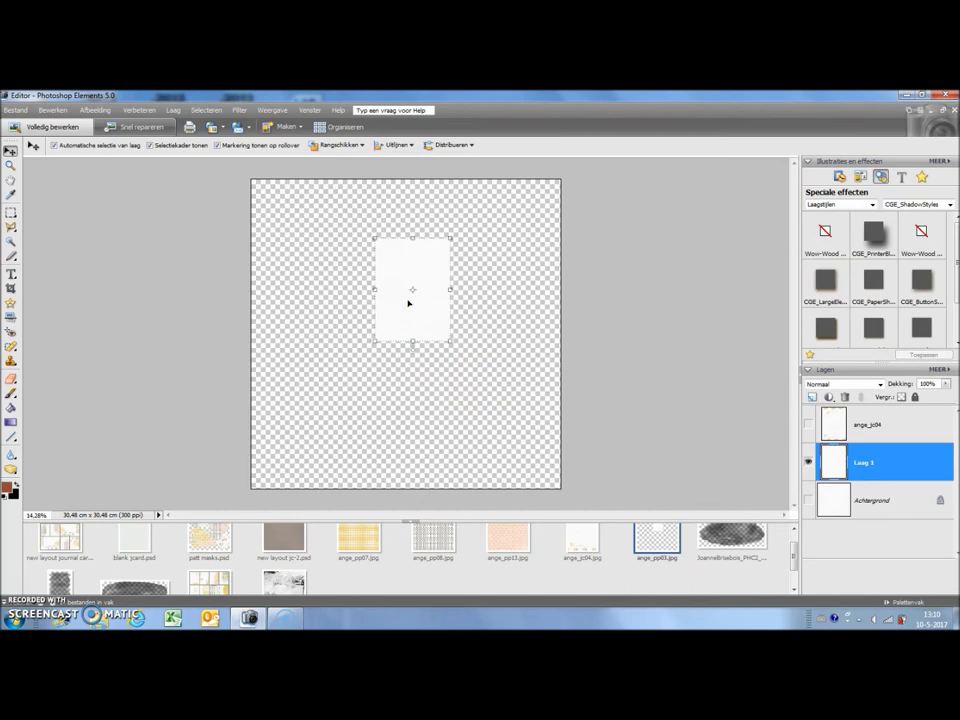
# Copy the blank paper card and create a new transparent 870 x 1200 pixel document using the clipboard preset.
pyautogui.hotkey('ctrl', 'a')
pyautogui.hotkey('ctrl', 'c')
pyautogui.hotkey('ctrl', 'n')
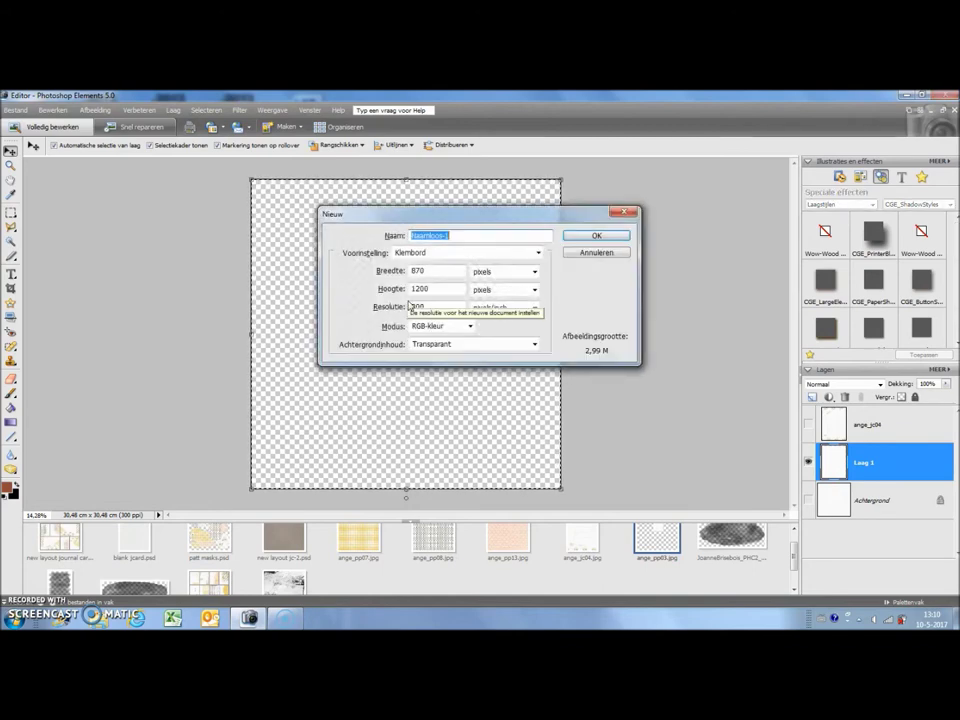
pyautogui.press('Return')
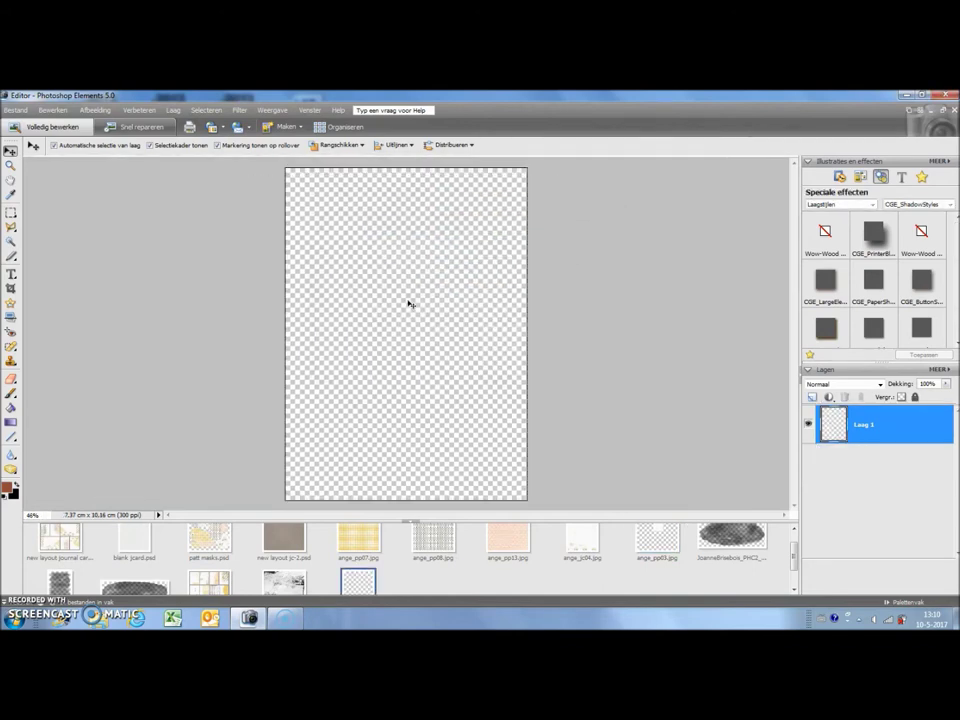
# Paste the copied blank paper card into the new 870 x 1200 pixel document.
pyautogui.hotkey('ctrl', 'v')
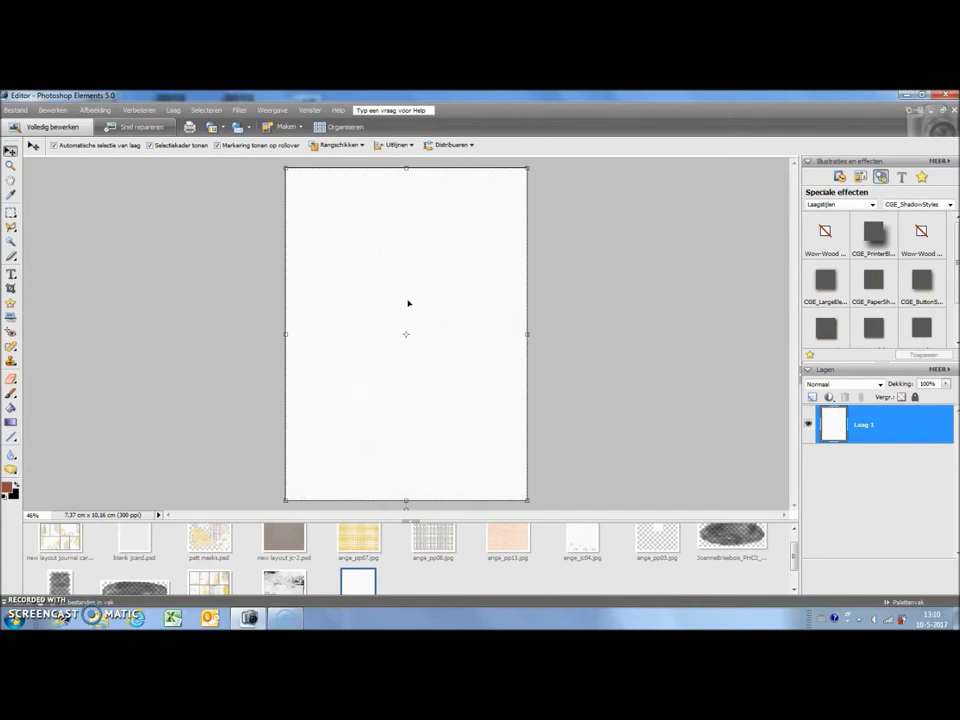
pyautogui.click(387, 369)
pyautogui.moveTo(225, 552); pyautogui.dragTo(5, 588)
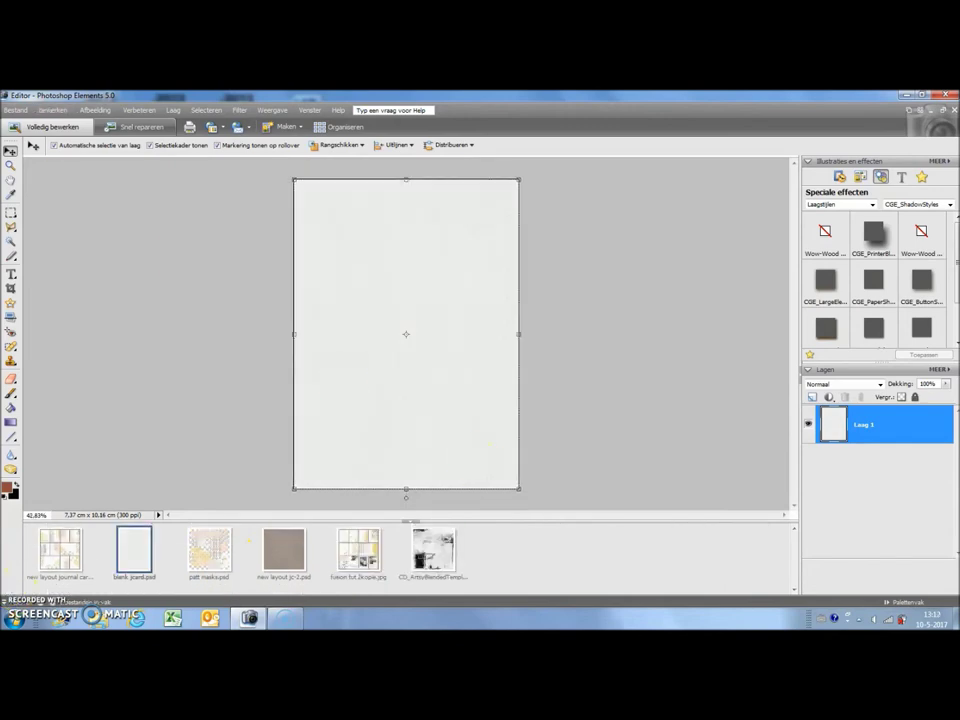
# Save the card as the layered Photoshop file blank jcard in the 05 - mei folder, replacing the existing file.
pyautogui.click(15, 109)
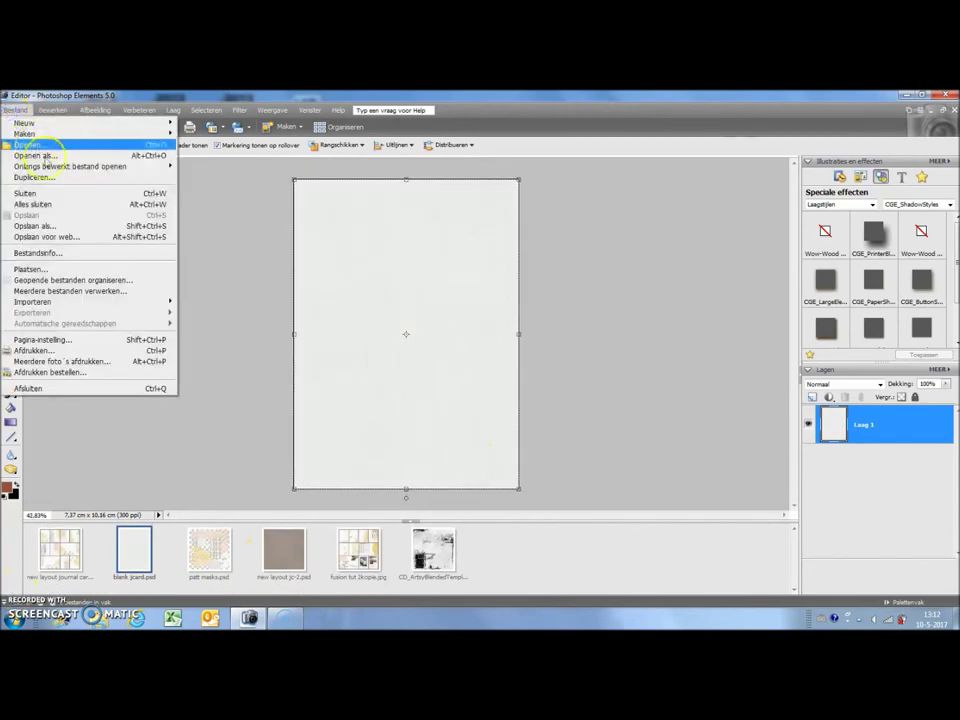
pyautogui.click(47, 230)
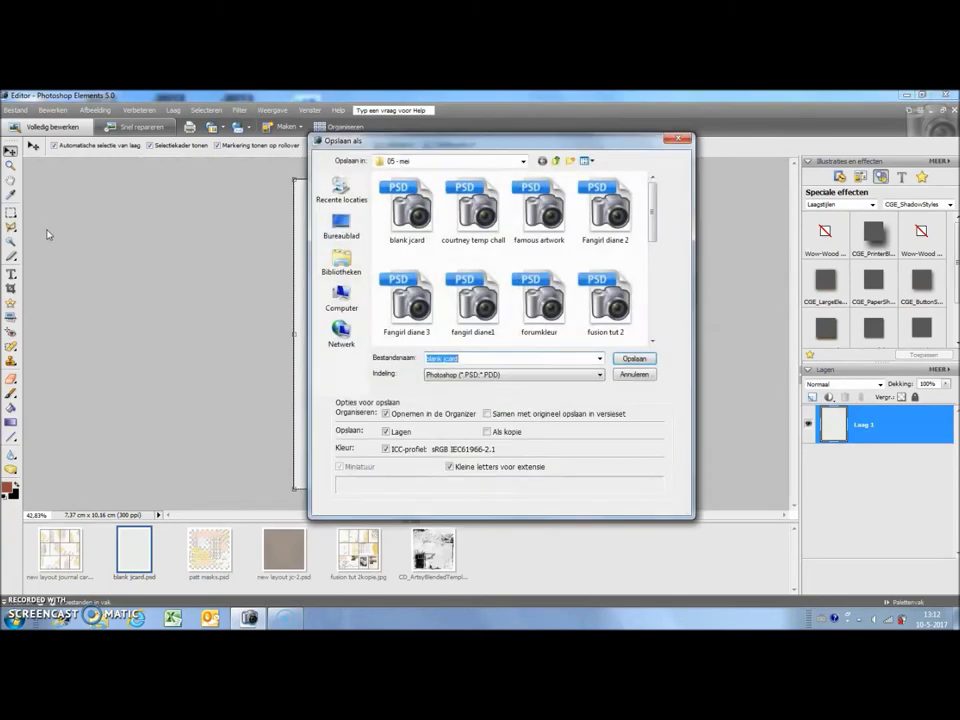
pyautogui.click(636, 374)
pyautogui.click(632, 360)
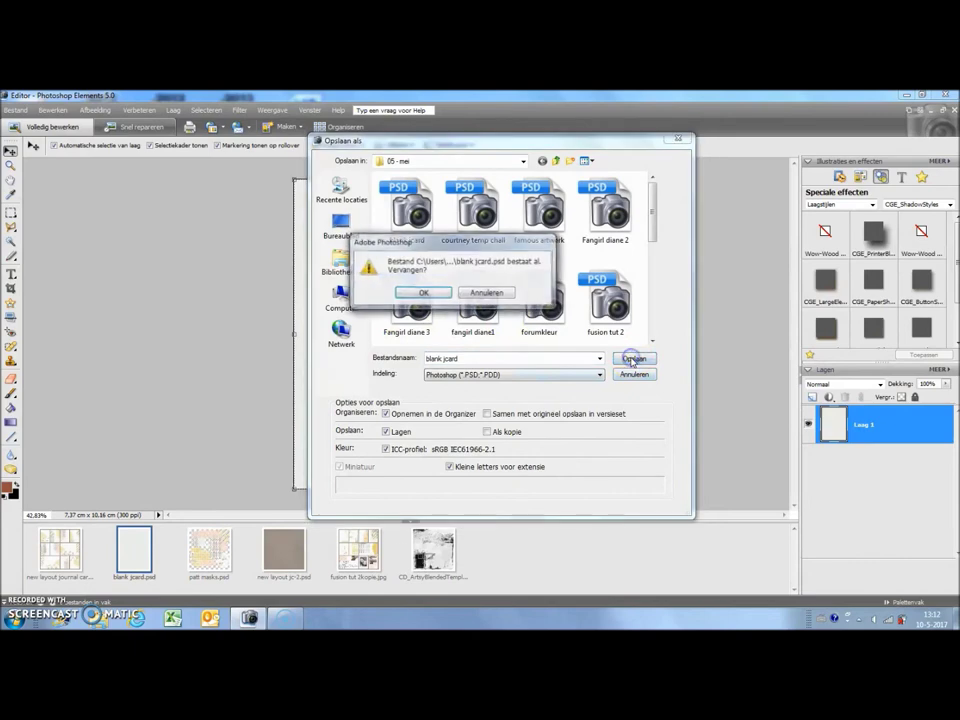
pyautogui.click(429, 292)
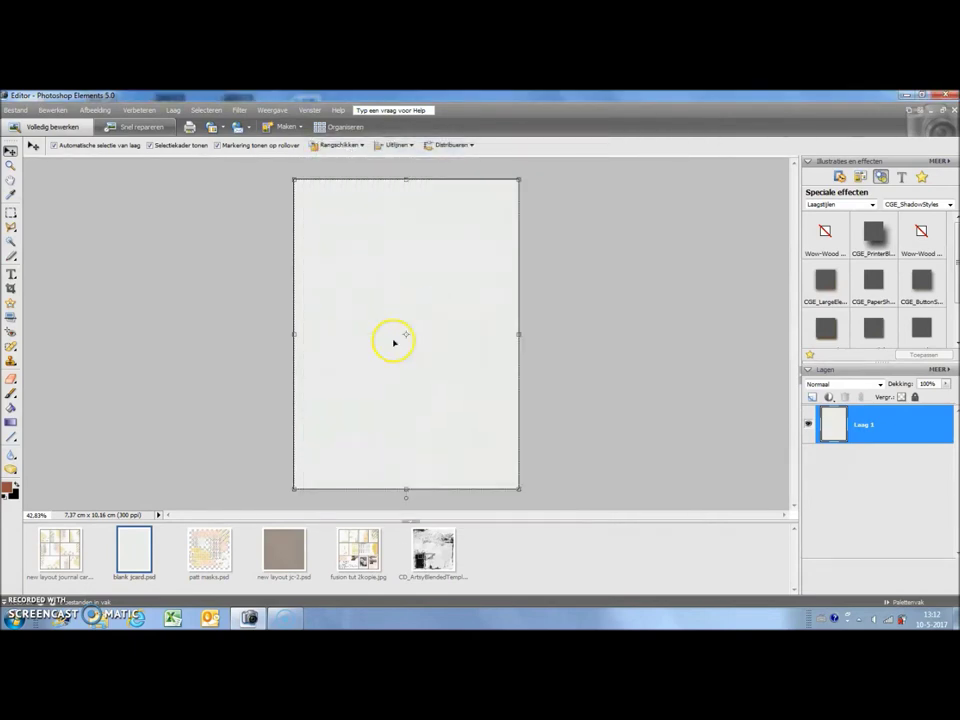
# Copy the large plus-patterned mask from patt masks.psd onto blank jcard.psd, scale it to about 47.4%, and place it along the card's right side.
pyautogui.click(223, 552)
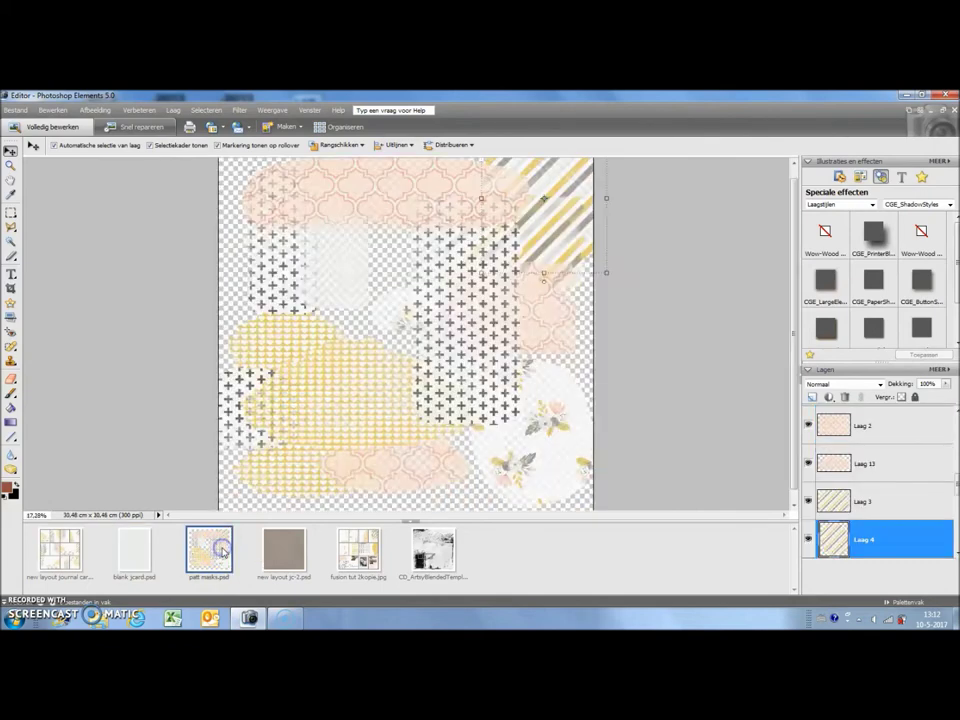
pyautogui.moveTo(470, 265); pyautogui.dragTo(130, 532)
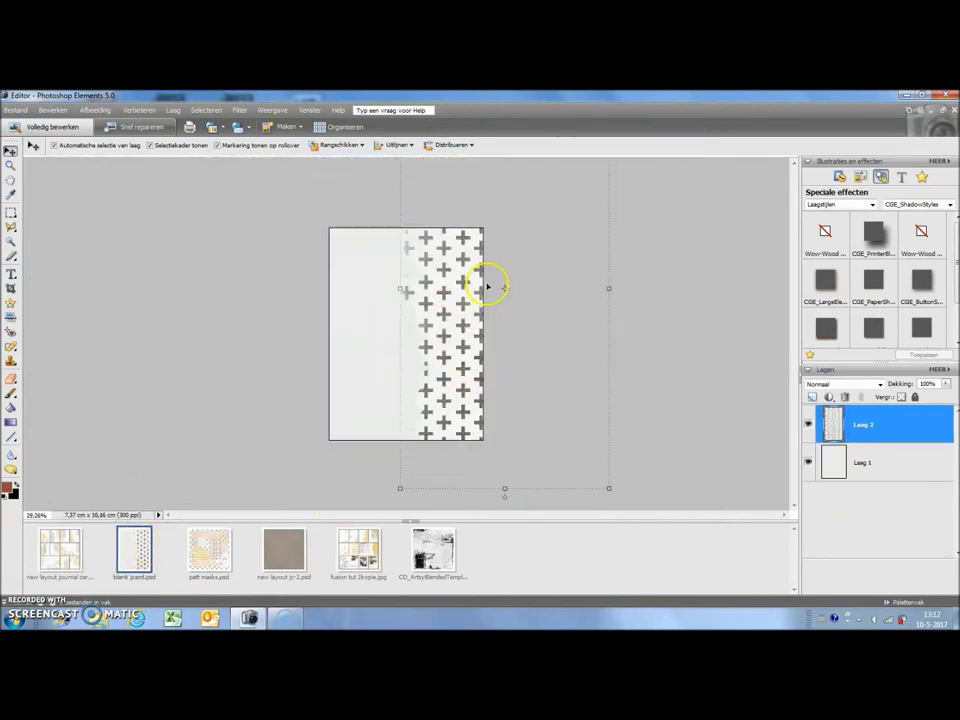
pyautogui.hotkey('ctrl', '-')
pyautogui.hotkey('ctrl', '-')
pyautogui.moveTo(522, 196); pyautogui.dragTo(444, 311)
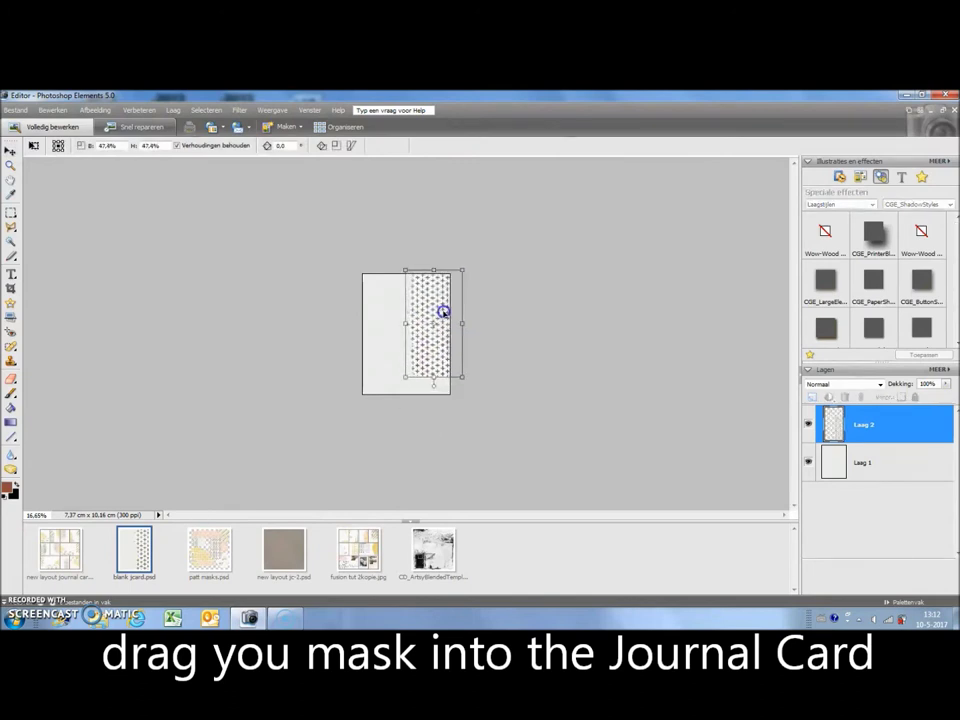
pyautogui.click(433, 388)
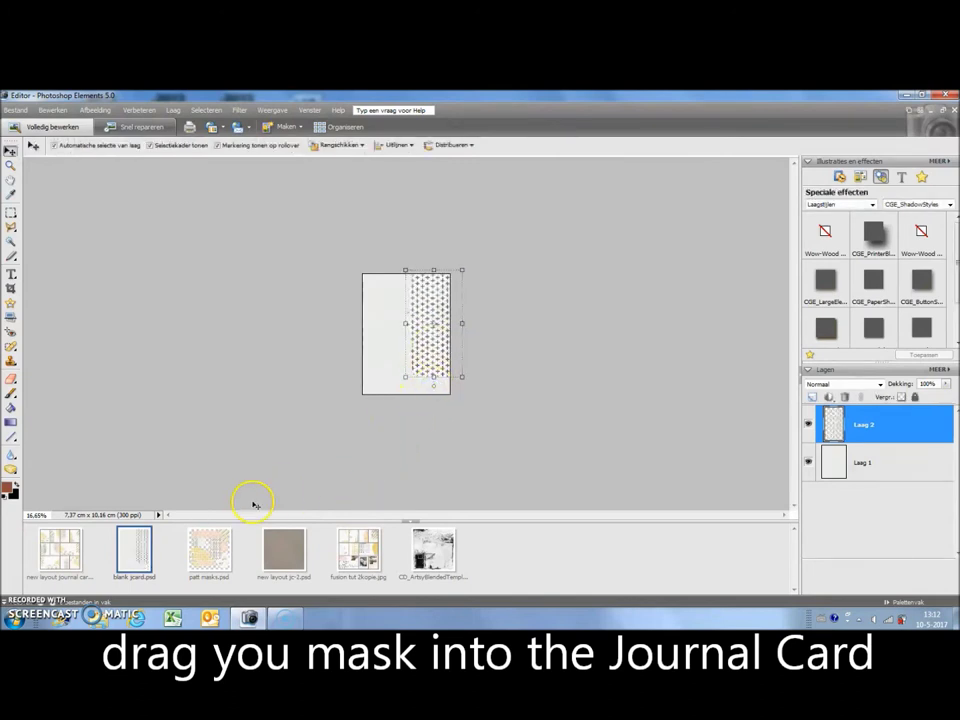
# Copy the diagonally striped mask from patt masks.psd onto blank jcard.psd and position it across the card's top edge.
pyautogui.click(212, 556)
pyautogui.moveTo(480, 395); pyautogui.dragTo(194, 468)
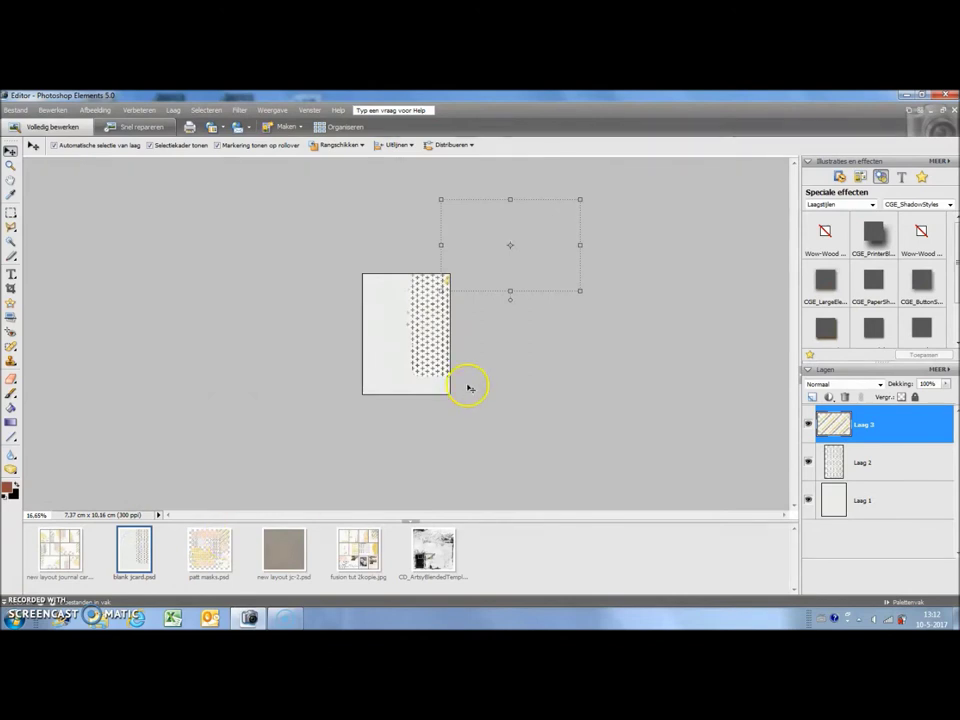
pyautogui.moveTo(573, 208); pyautogui.dragTo(433, 229)
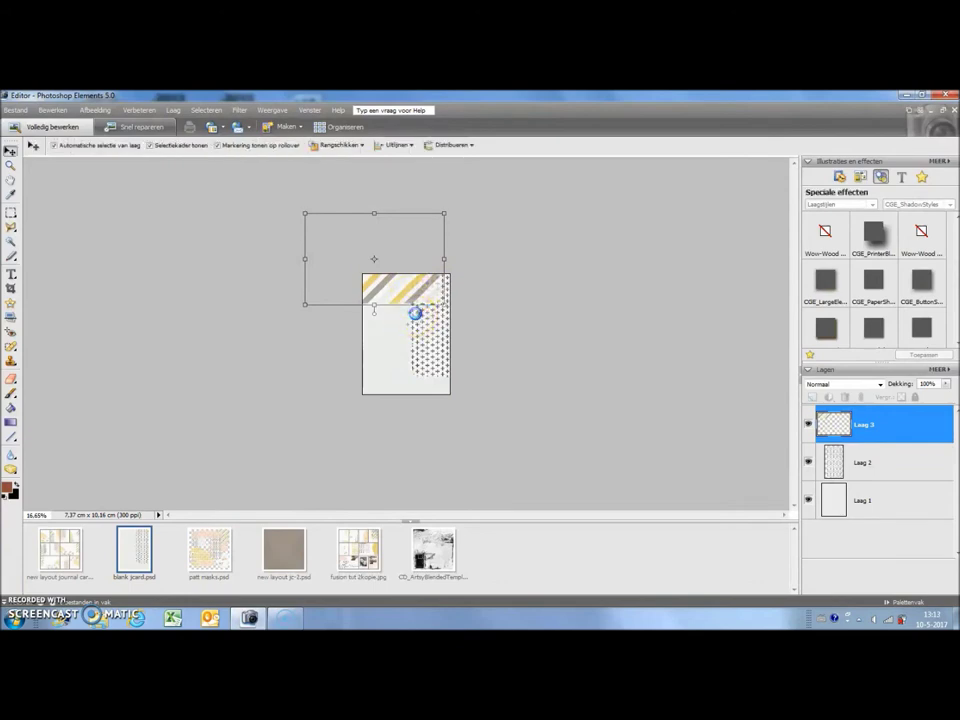
# Copy the pale chevron mask from patt masks.psd onto the card, overlap it with the plus pattern, and move its layer directly above the card base.
pyautogui.click(209, 549)
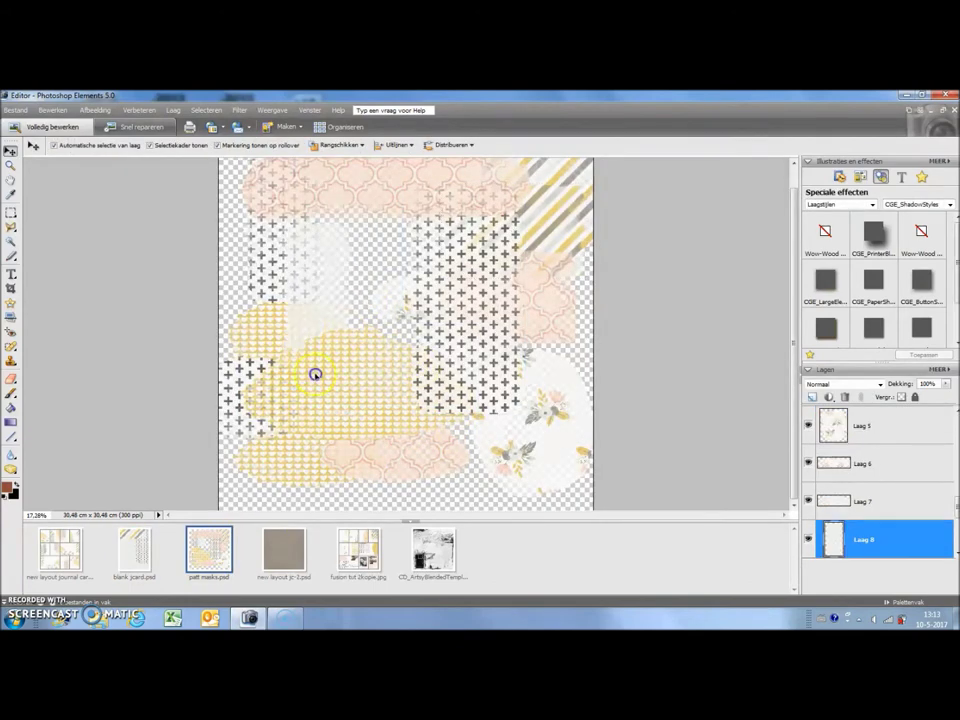
pyautogui.click(137, 548)
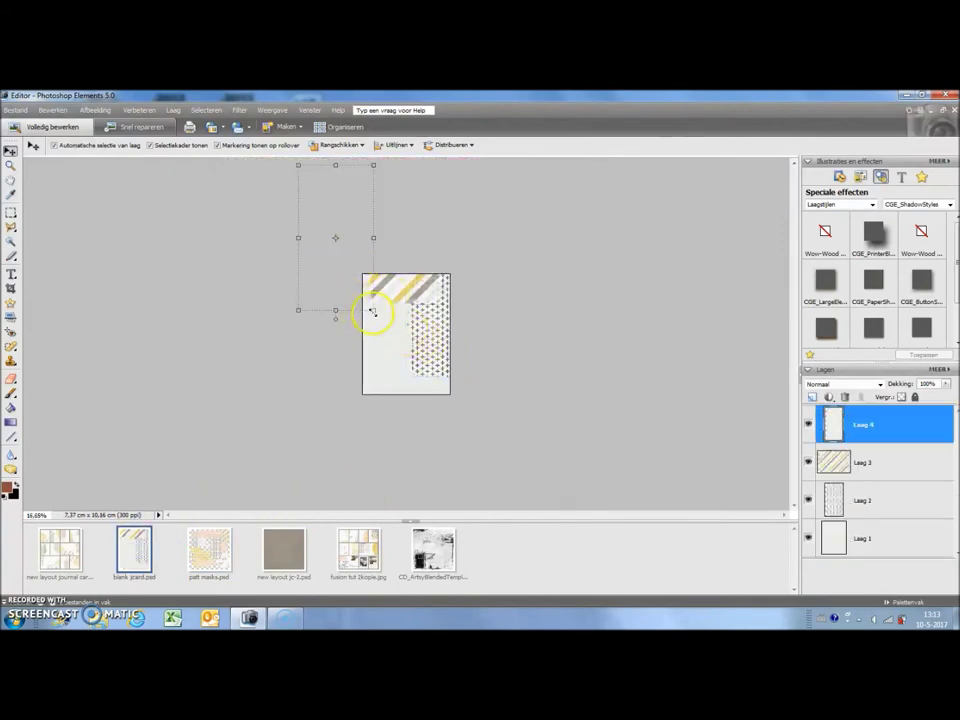
pyautogui.moveTo(345, 274); pyautogui.dragTo(426, 319)
pyautogui.click(431, 386)
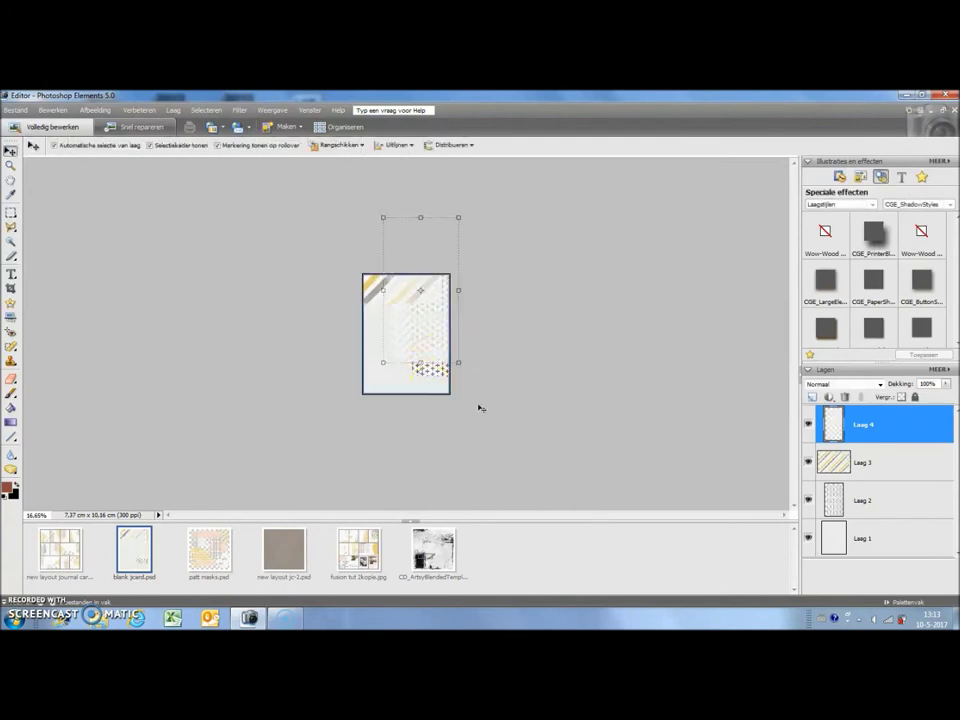
pyautogui.moveTo(882, 435); pyautogui.dragTo(866, 519)
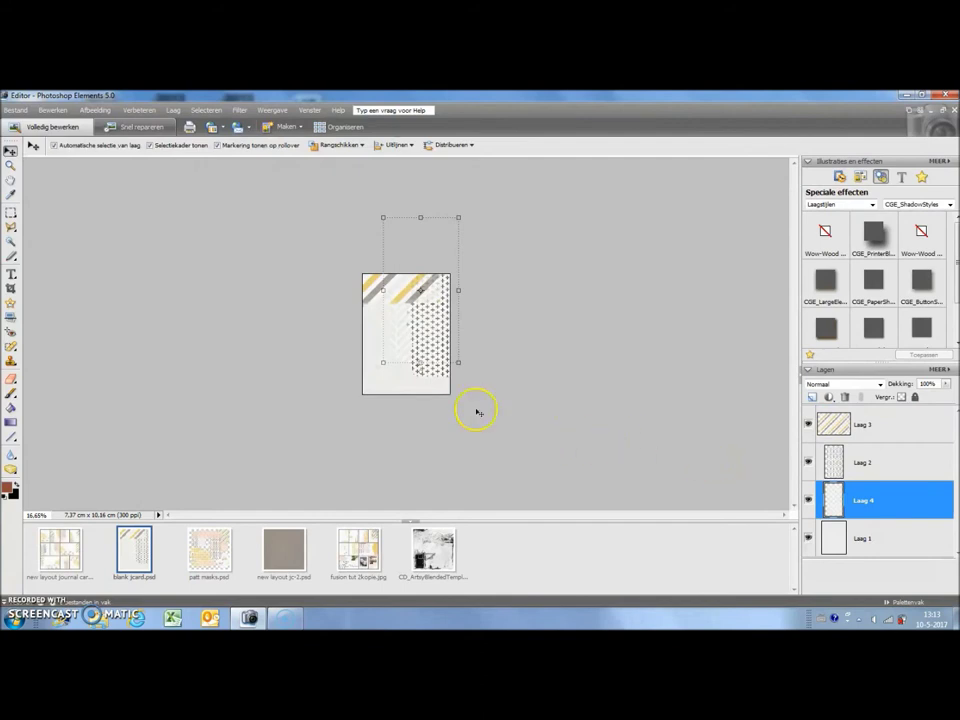
# Shift the diagonally striped mask slightly upward on the card and select the card's base layer.
pyautogui.hotkey('ctrl', '=')
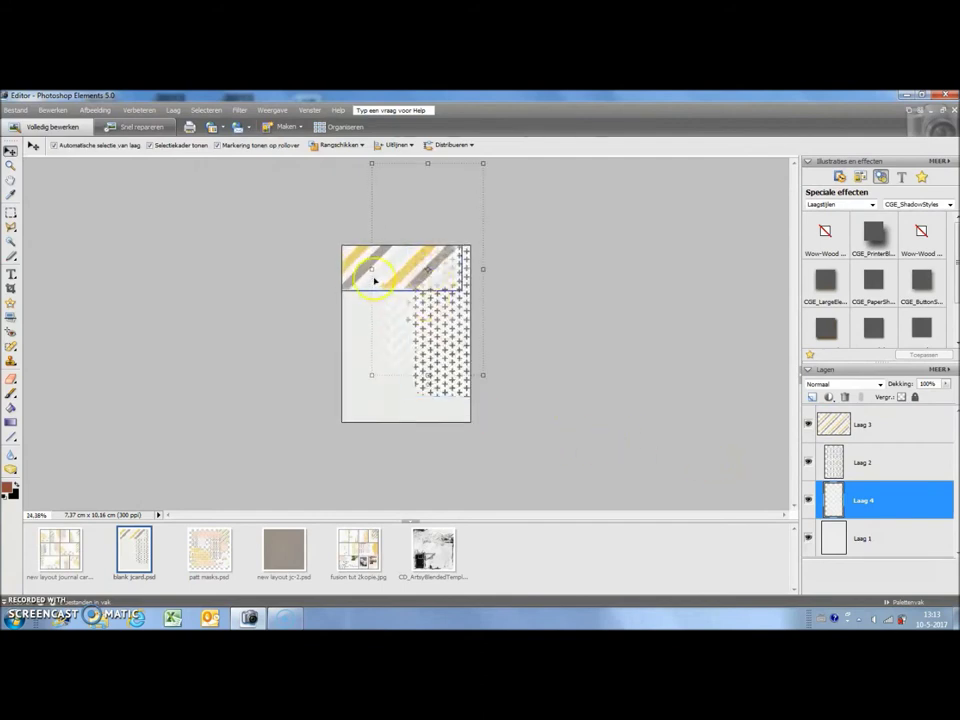
pyautogui.click(351, 262)
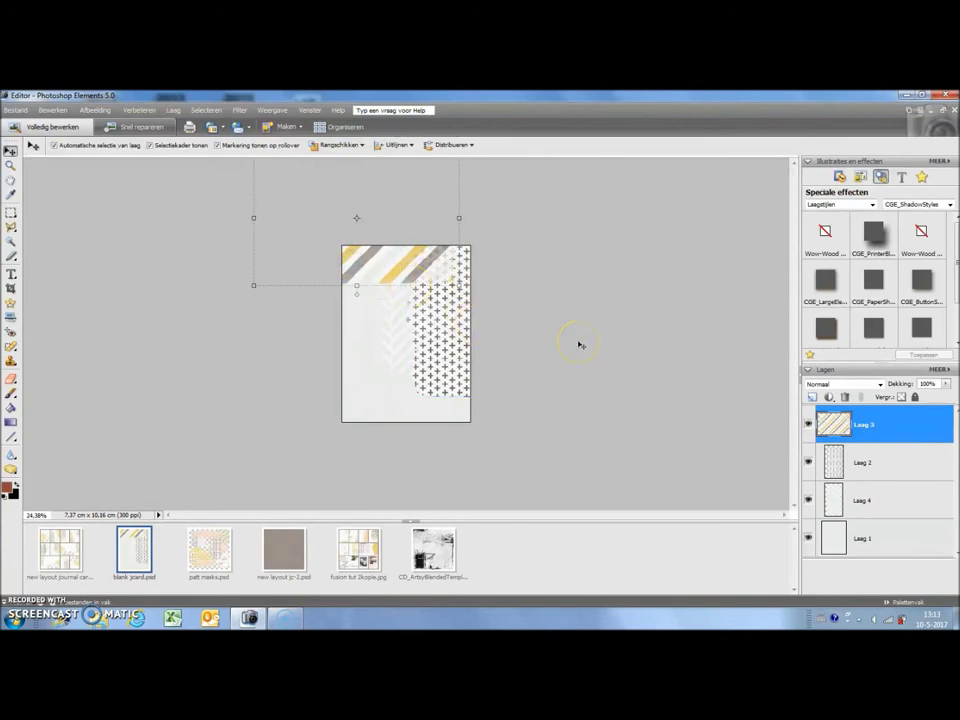
pyautogui.click(370, 408)
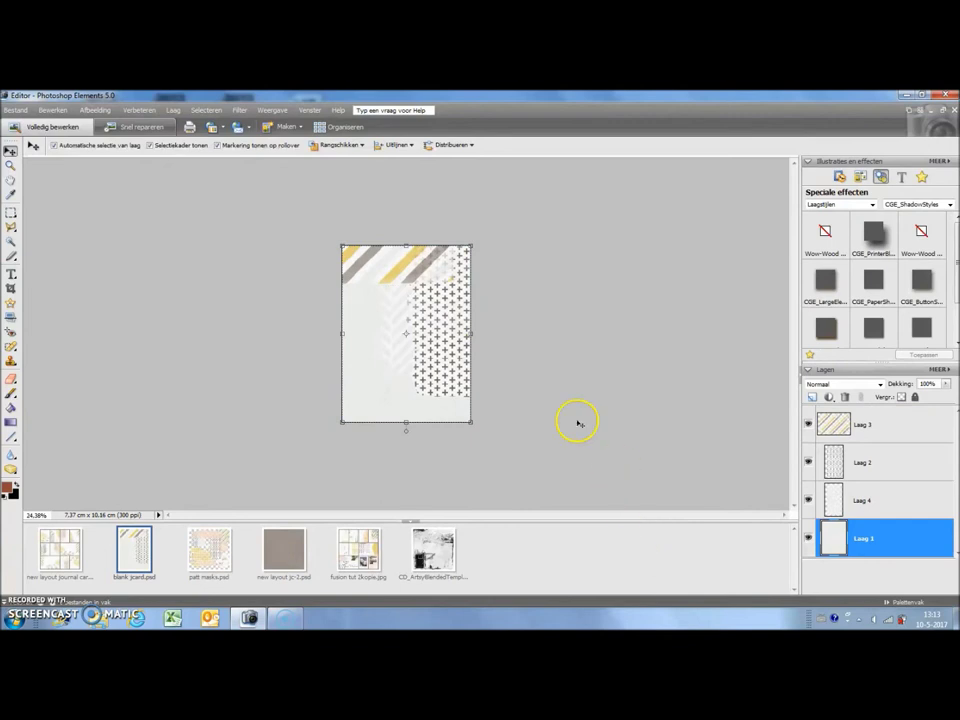
# Compare the new layout jc-2.psd canvas and its layers with the layered blank jcard.psd.
pyautogui.click(272, 568)
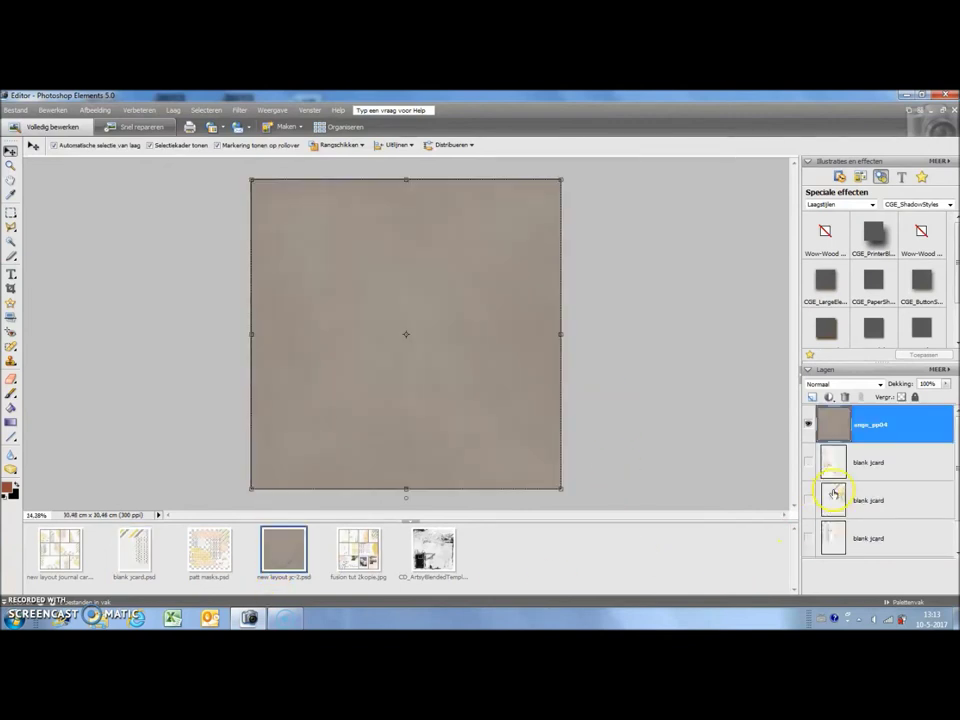
pyautogui.click(838, 426)
pyautogui.moveTo(838, 428); pyautogui.dragTo(125, 568)
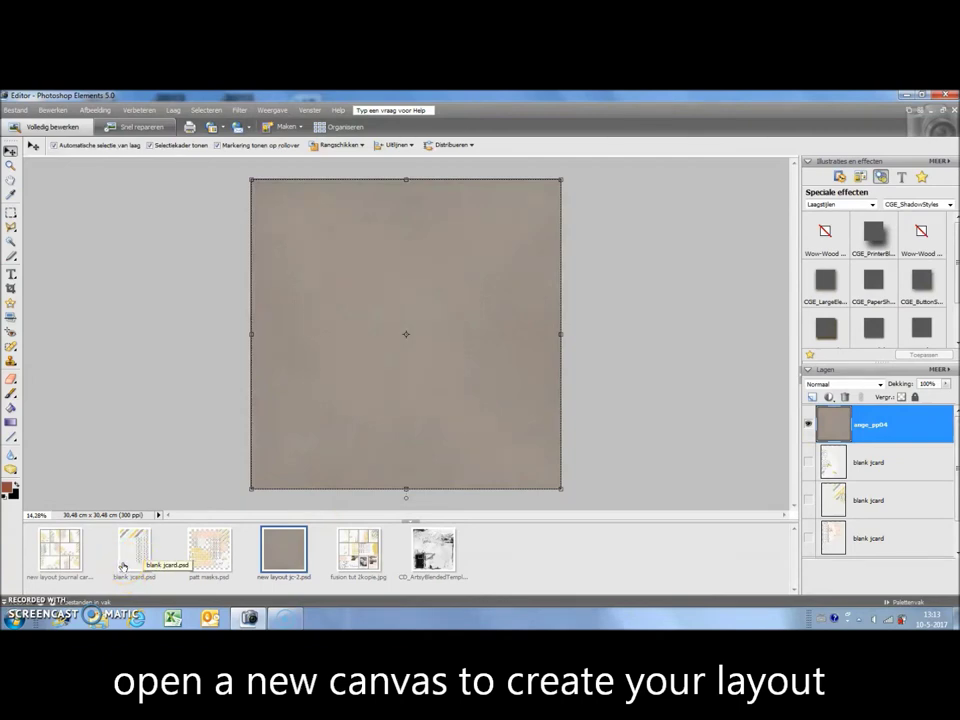
pyautogui.moveTo(123, 568); pyautogui.dragTo(125, 568)
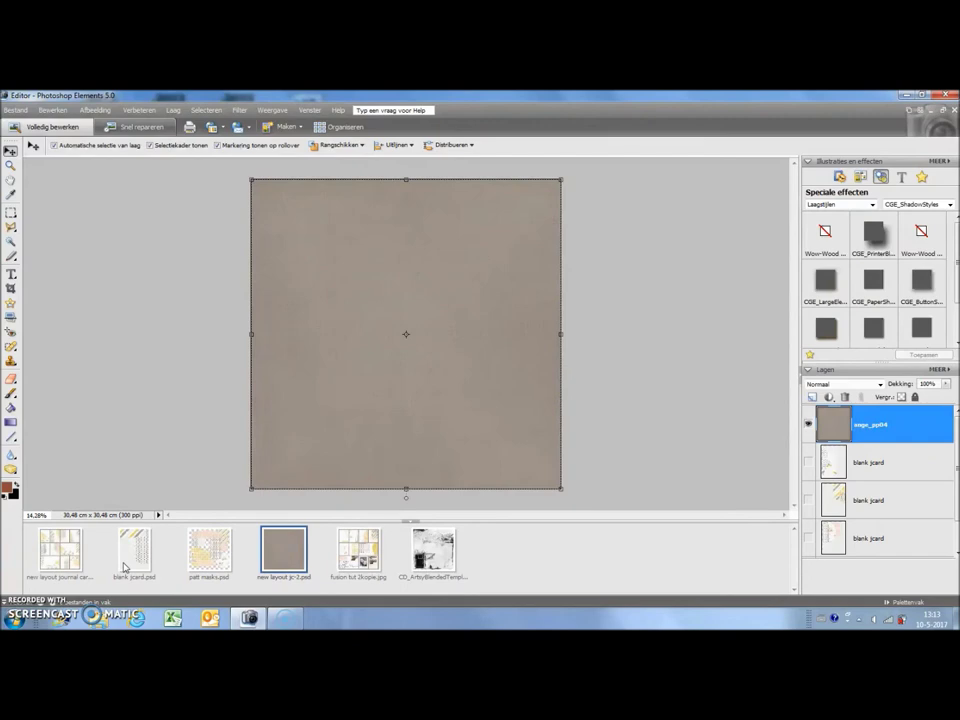
pyautogui.click(124, 568)
pyautogui.moveTo(905, 432); pyautogui.dragTo(886, 460)
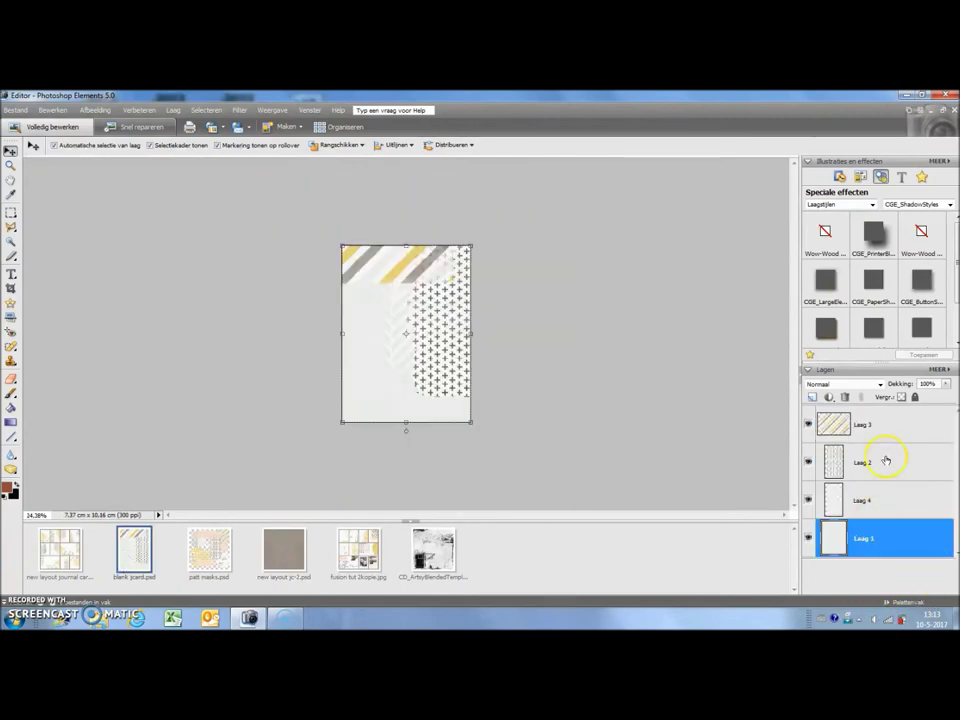
# Place blank jcard.psd from the open files onto new layout jc-2.psd and position it in the canvas's upper-right corner.
pyautogui.click(303, 557)
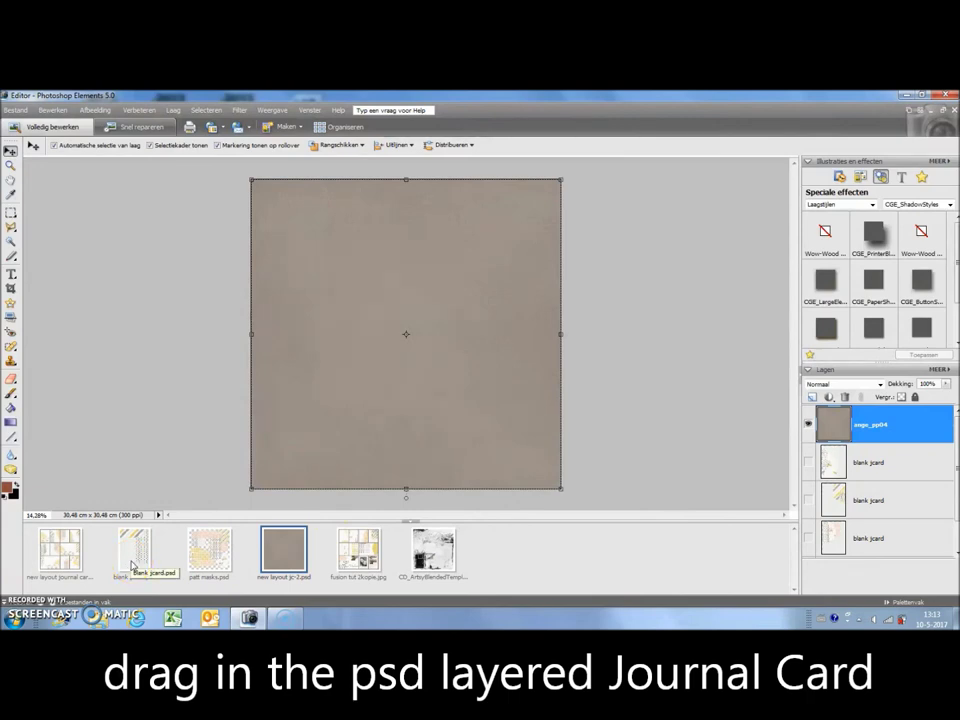
pyautogui.moveTo(133, 567); pyautogui.dragTo(491, 272)
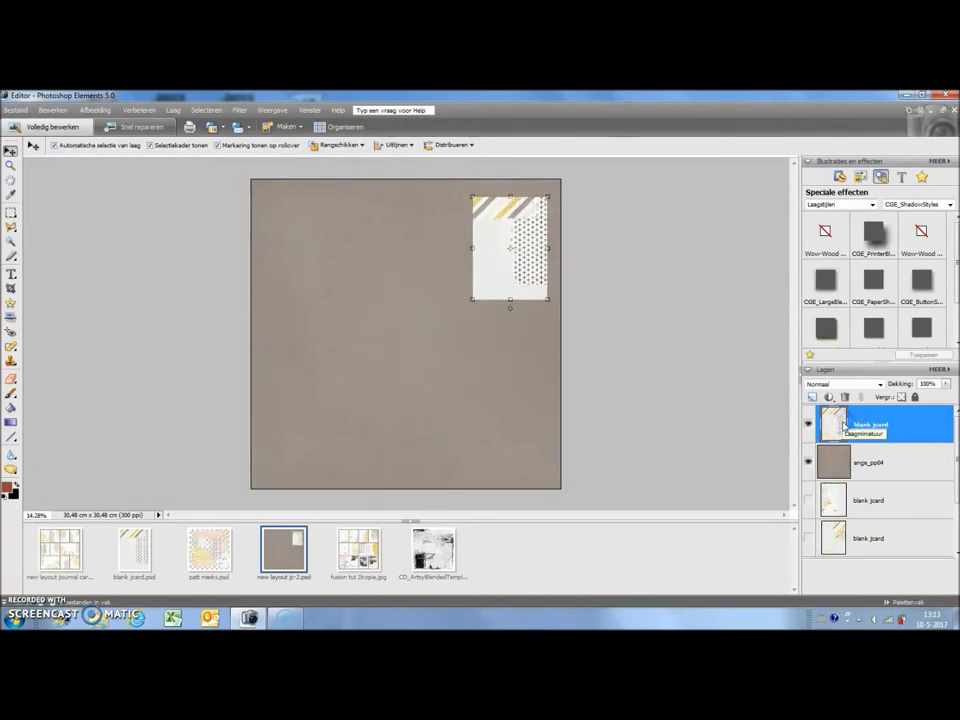
pyautogui.moveTo(505, 267)
pyautogui.mouseDown()
pyautogui.moveTo(482, 279)
pyautogui.moveTo(493, 264)
pyautogui.moveTo(504, 280)
pyautogui.moveTo(507, 269)
pyautogui.mouseUp()
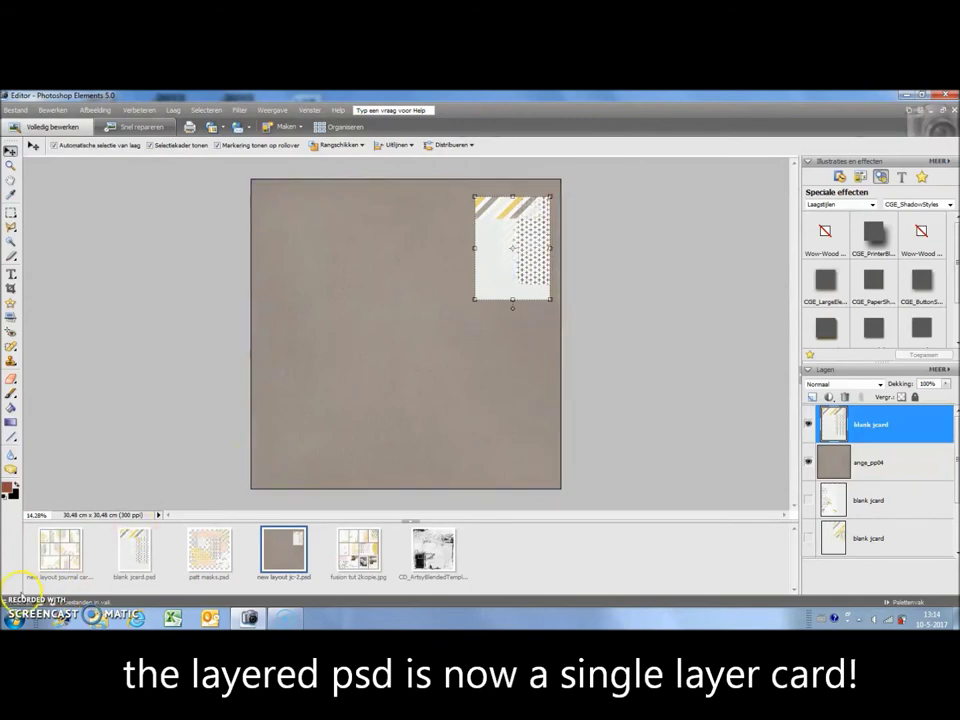
# Copy the wide pink trellis mask and the white floral mask from patt masks.psd onto blank jcard.psd, above the card base.
pyautogui.click(132, 543)
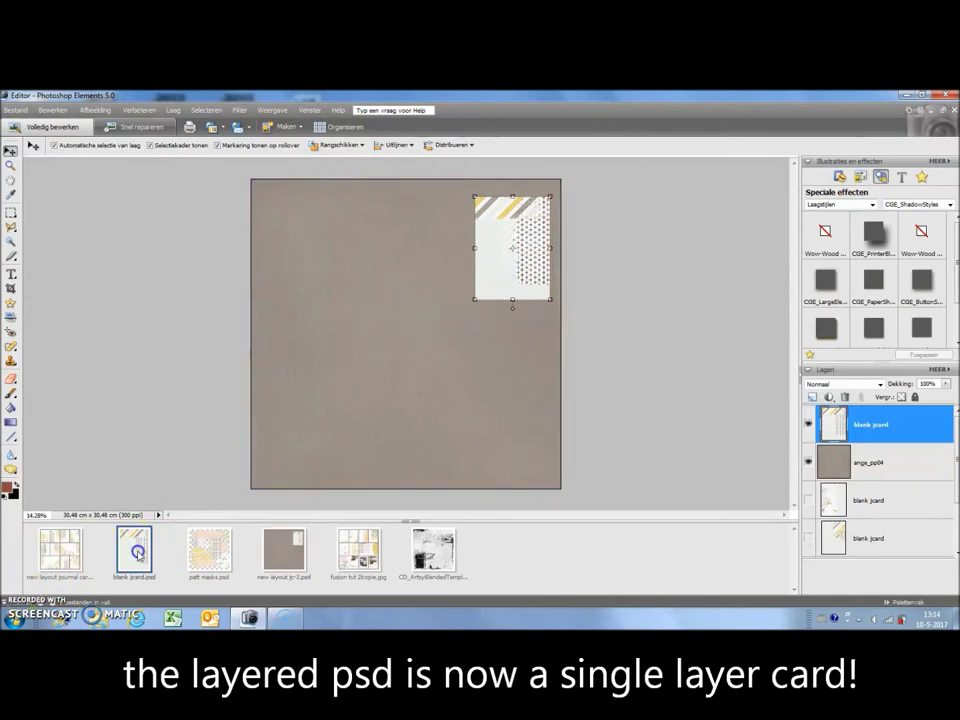
pyautogui.click(208, 549)
pyautogui.moveTo(393, 220); pyautogui.dragTo(140, 548)
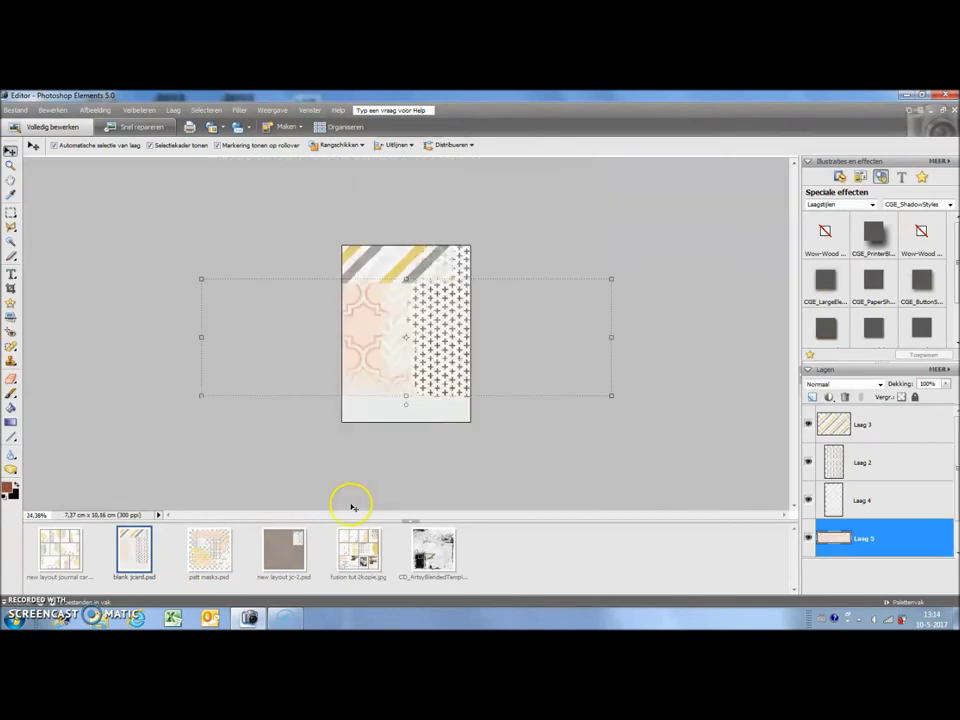
pyautogui.click(208, 549)
pyautogui.moveTo(514, 439); pyautogui.dragTo(130, 553)
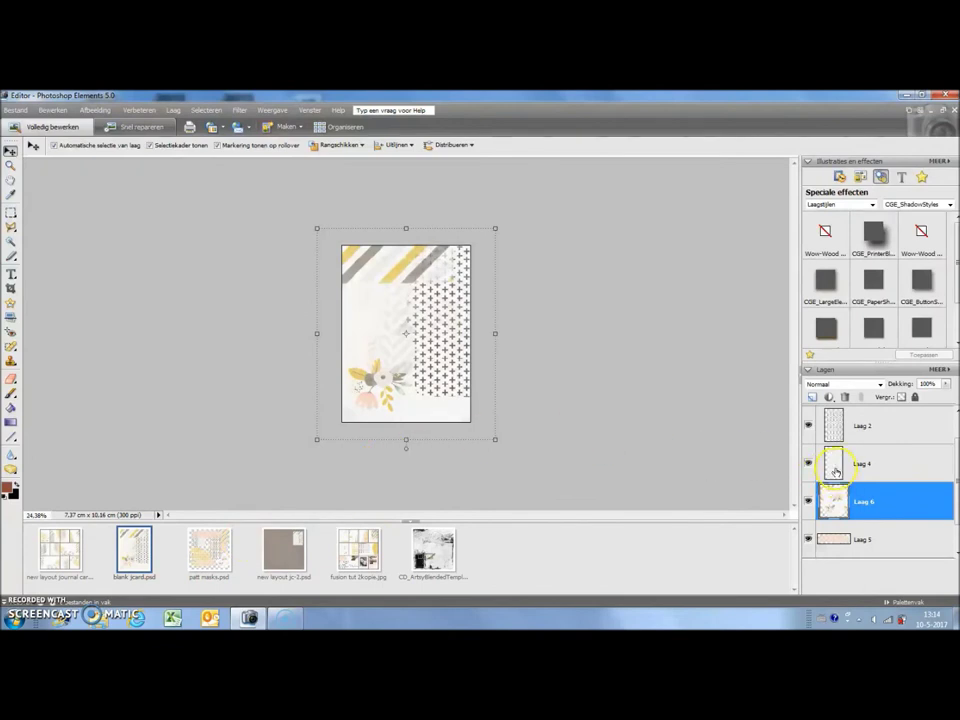
# Hide the chevron and striped mask layers, then shrink the floral mask and position it over the card's upper-left area.
pyautogui.click(808, 463)
pyautogui.scroll(1, 813, 465)
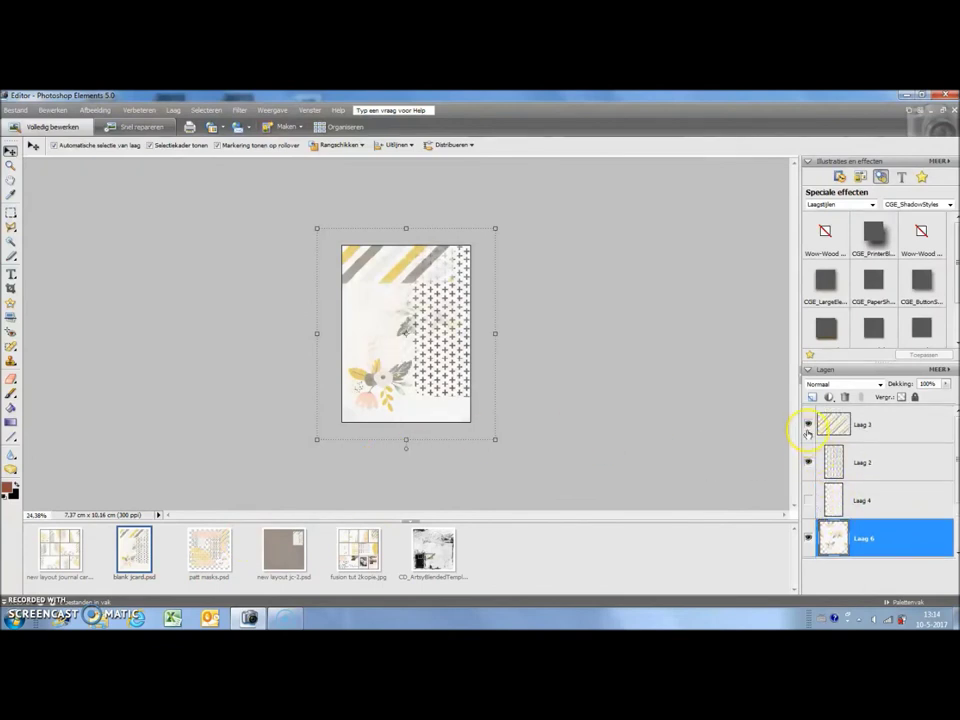
pyautogui.click(808, 424)
pyautogui.moveTo(439, 396); pyautogui.dragTo(324, 351)
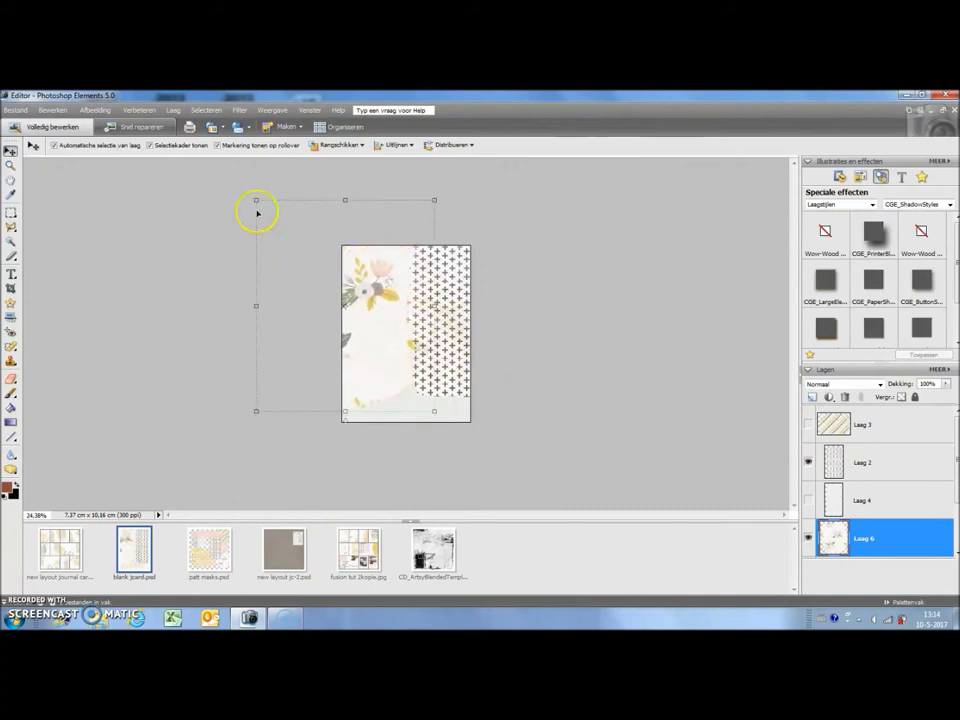
pyautogui.moveTo(256, 200); pyautogui.dragTo(349, 287)
pyautogui.press('Return')
# Shrink the pink trellis mask, rotate it upright, and place it along the card's left side beneath the floral mask.
pyautogui.click(389, 367)
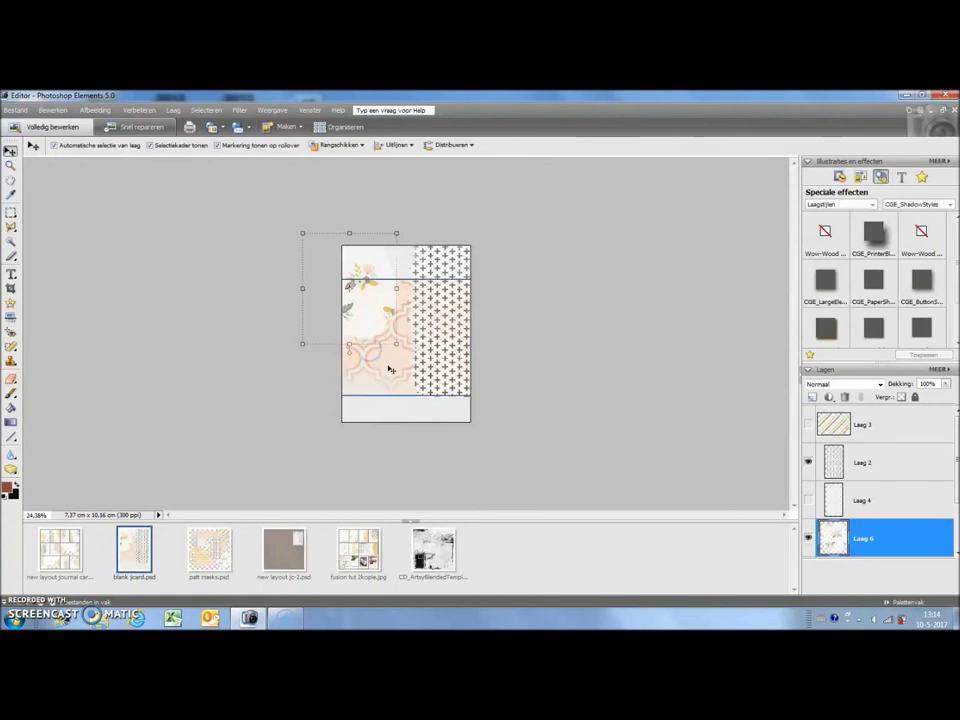
pyautogui.moveTo(612, 397); pyautogui.dragTo(478, 326)
pyautogui.moveTo(476, 274); pyautogui.dragTo(360, 347)
pyautogui.click(369, 415)
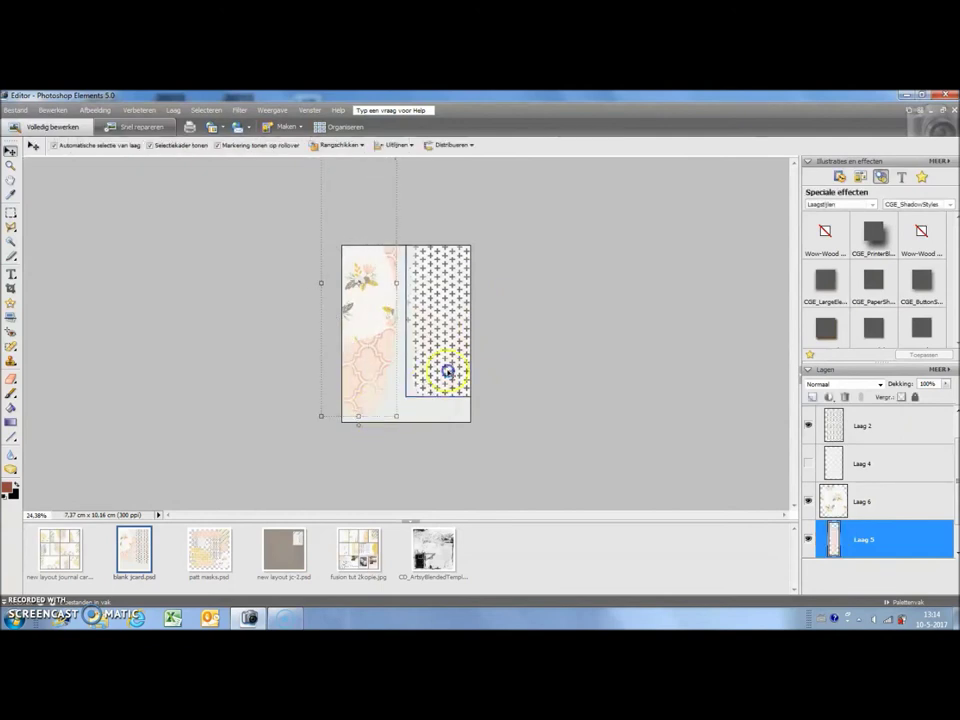
# Move the plus-patterned mask to the card's left side and reorder its layer below the pink trellis mask.
pyautogui.moveTo(450, 364); pyautogui.dragTo(381, 358)
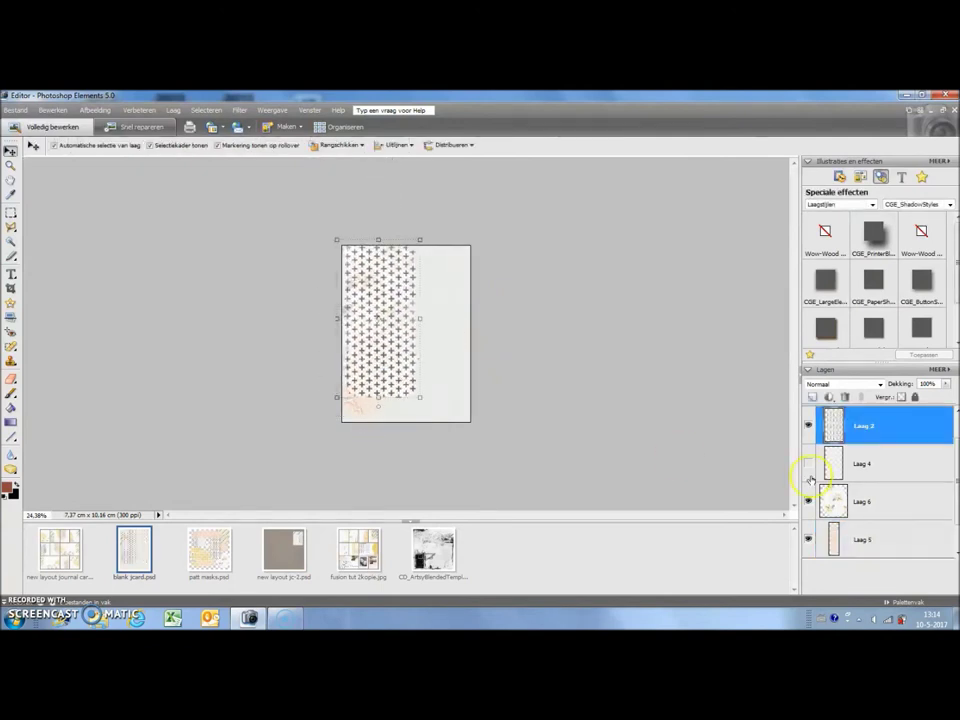
pyautogui.moveTo(857, 429); pyautogui.dragTo(868, 549)
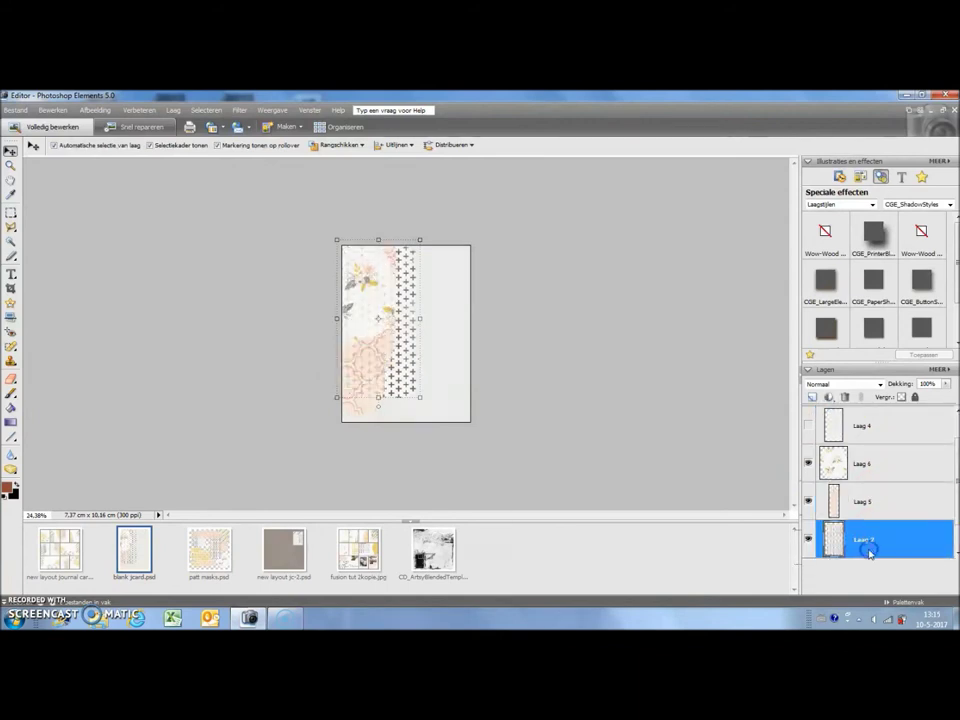
# Shift the plus-patterned mask slightly up and left so a narrower strip shows beside the floral and pink trellis masks.
pyautogui.moveTo(403, 381); pyautogui.dragTo(398, 370)
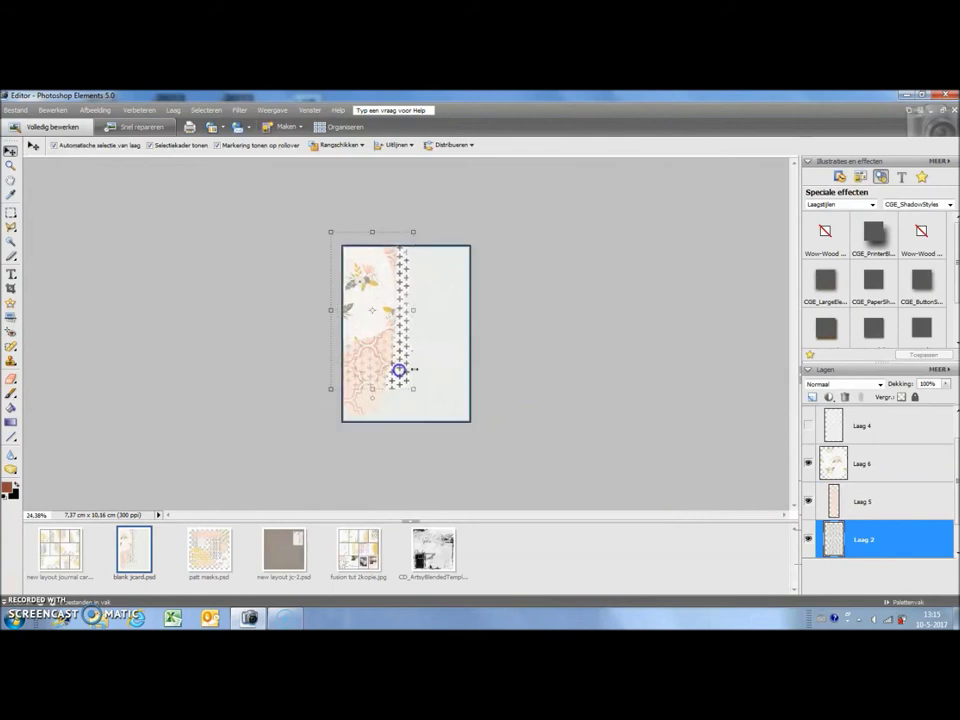
pyautogui.click(446, 349)
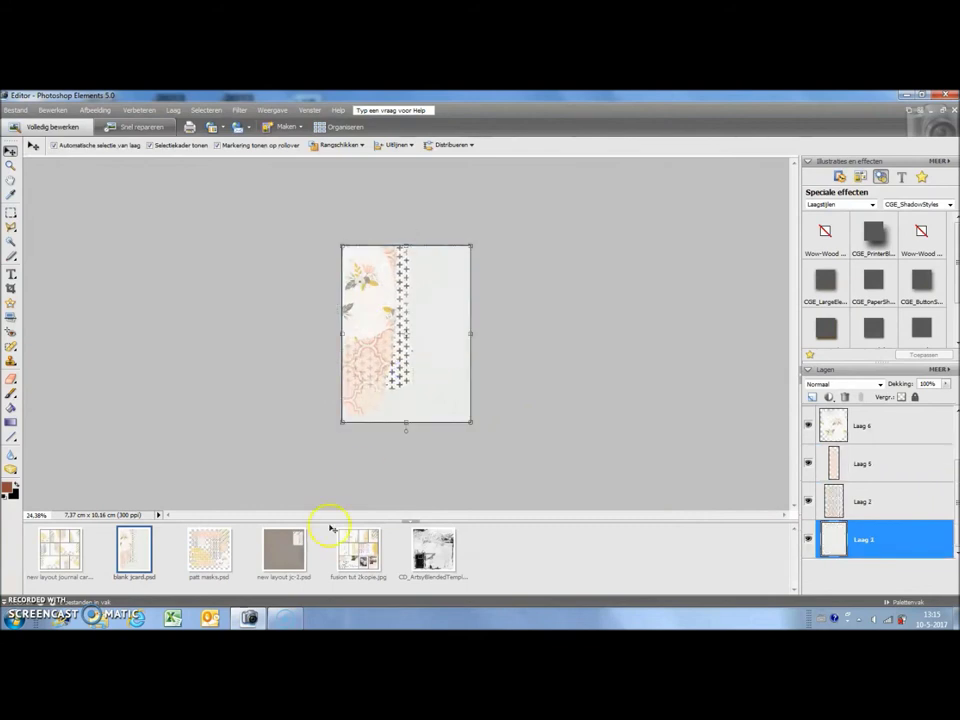
# Add the blank jcard.psd design to new layout jc-2.psd and place it directly left of the striped card.
pyautogui.click(284, 552)
pyautogui.click(150, 554)
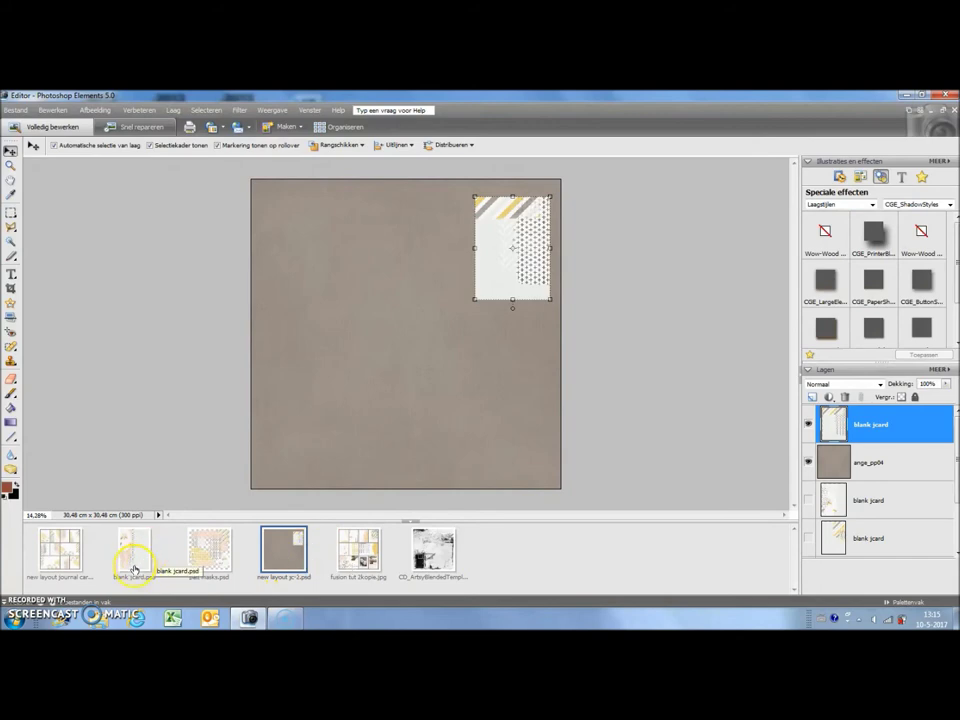
pyautogui.moveTo(133, 571); pyautogui.dragTo(364, 375)
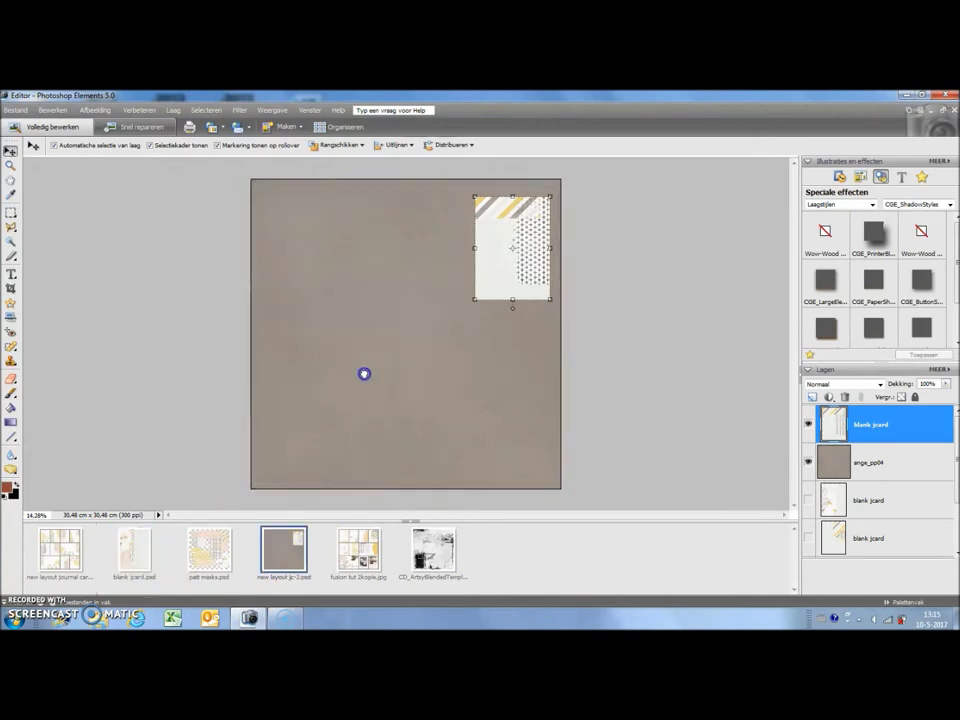
pyautogui.click(888, 435)
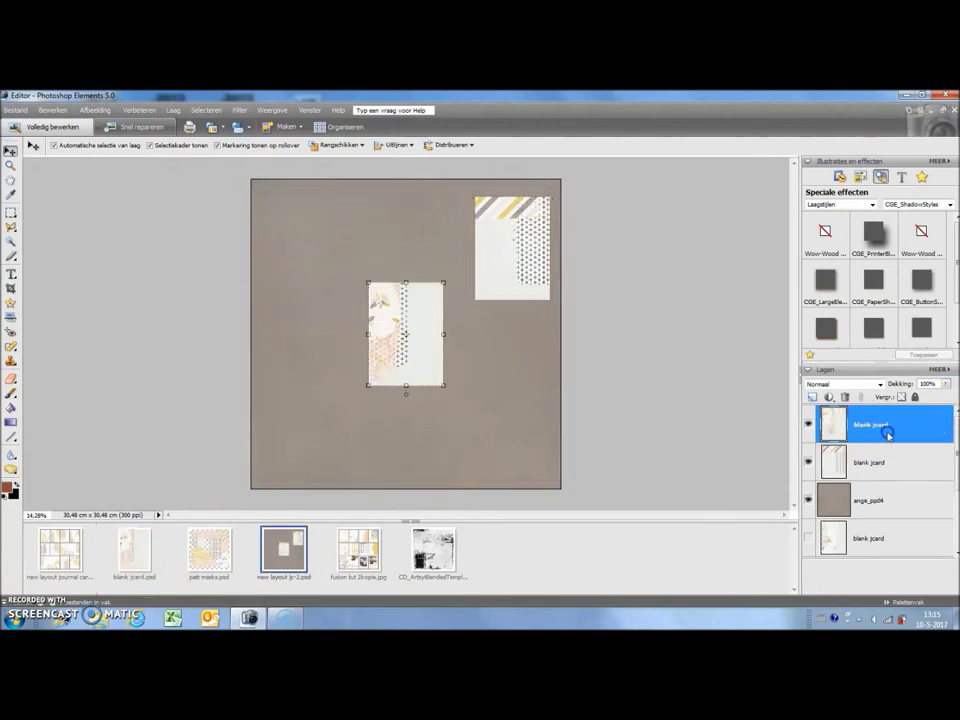
pyautogui.click(400, 370)
pyautogui.moveTo(422, 375); pyautogui.dragTo(445, 287)
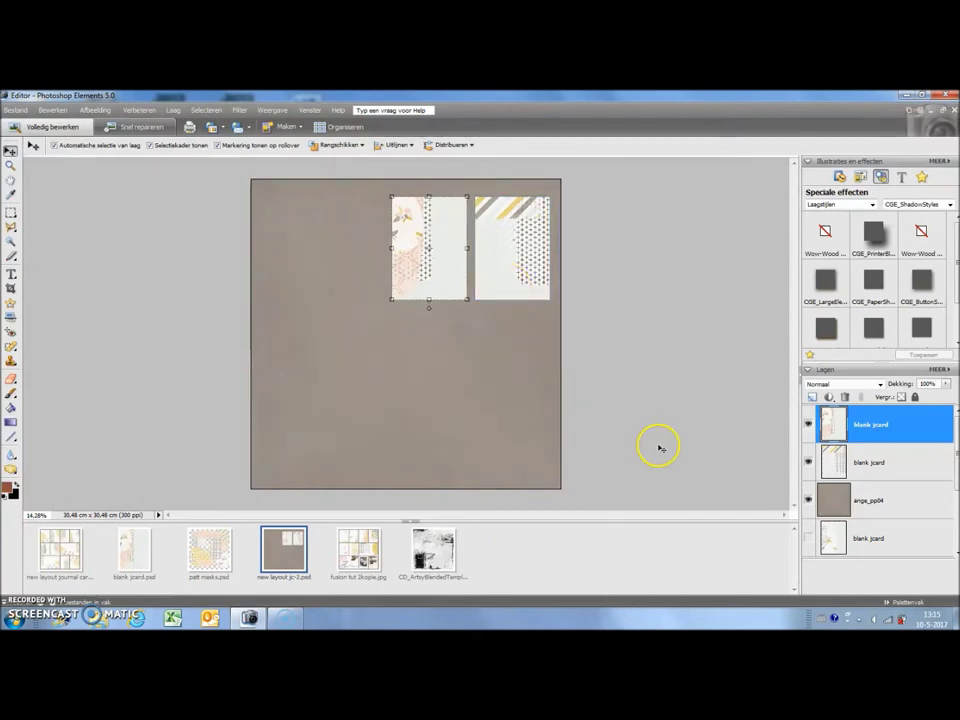
# Show the hidden floral card, raise its layer above the background paper, and arrange the three cards in a rough row.
pyautogui.click(809, 537)
pyautogui.moveTo(833, 541); pyautogui.dragTo(862, 460)
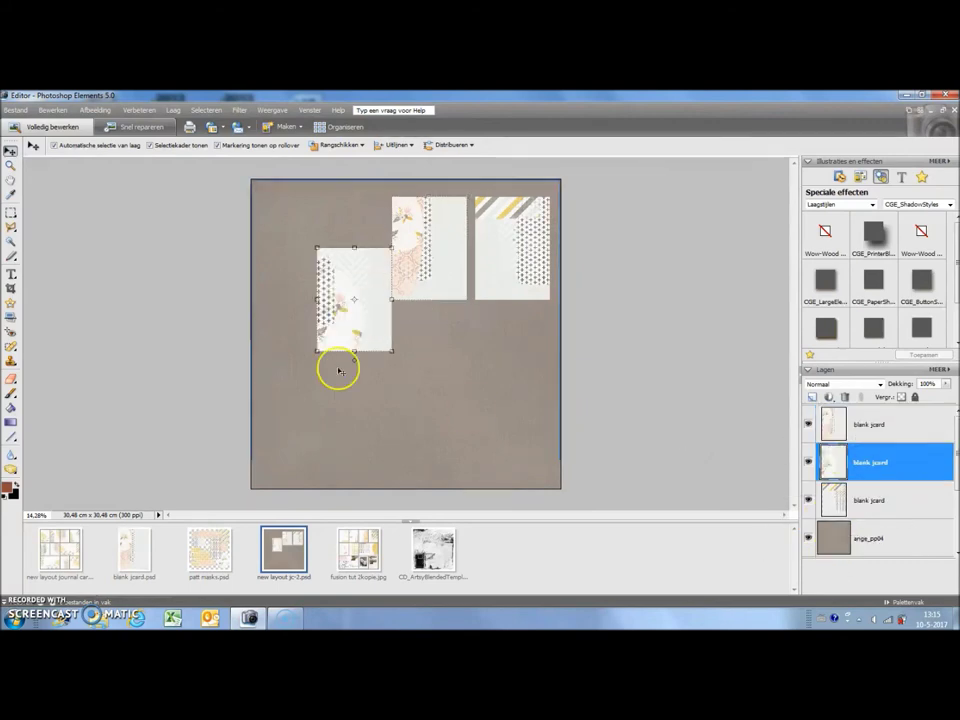
pyautogui.moveTo(339, 328); pyautogui.dragTo(332, 317)
pyautogui.moveTo(408, 284); pyautogui.dragTo(396, 321)
pyautogui.moveTo(489, 294); pyautogui.dragTo(483, 326)
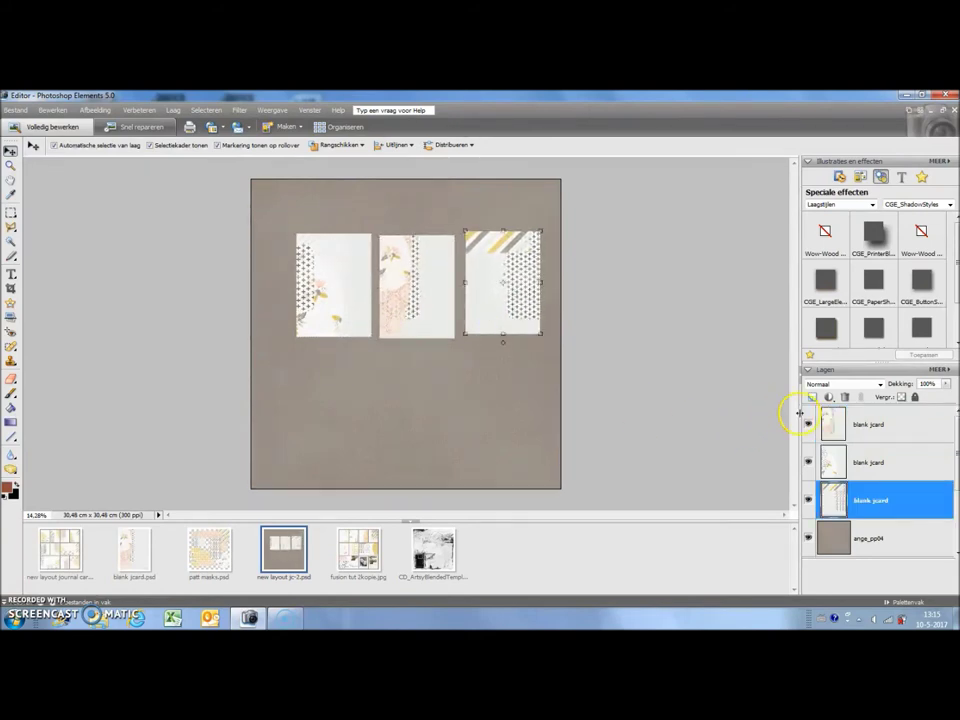
# Align the three cards by top edges, distribute them by horizontal centres, and move the row down to mid-page.
pyautogui.keyDown('shift'); pyautogui.click(860, 427); pyautogui.keyUp('shift')
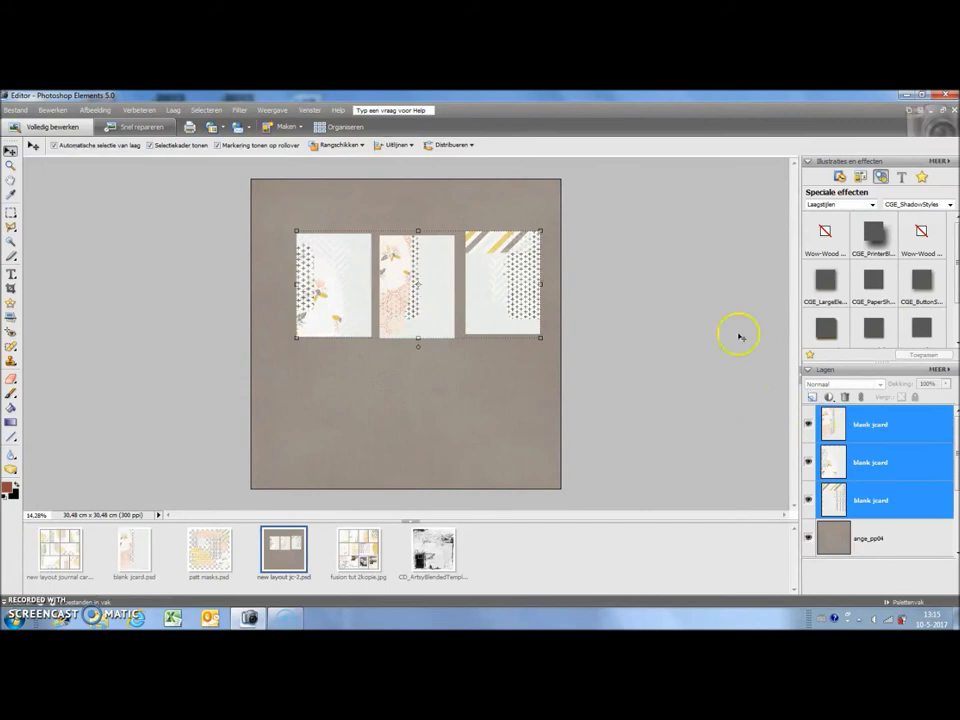
pyautogui.click(394, 145)
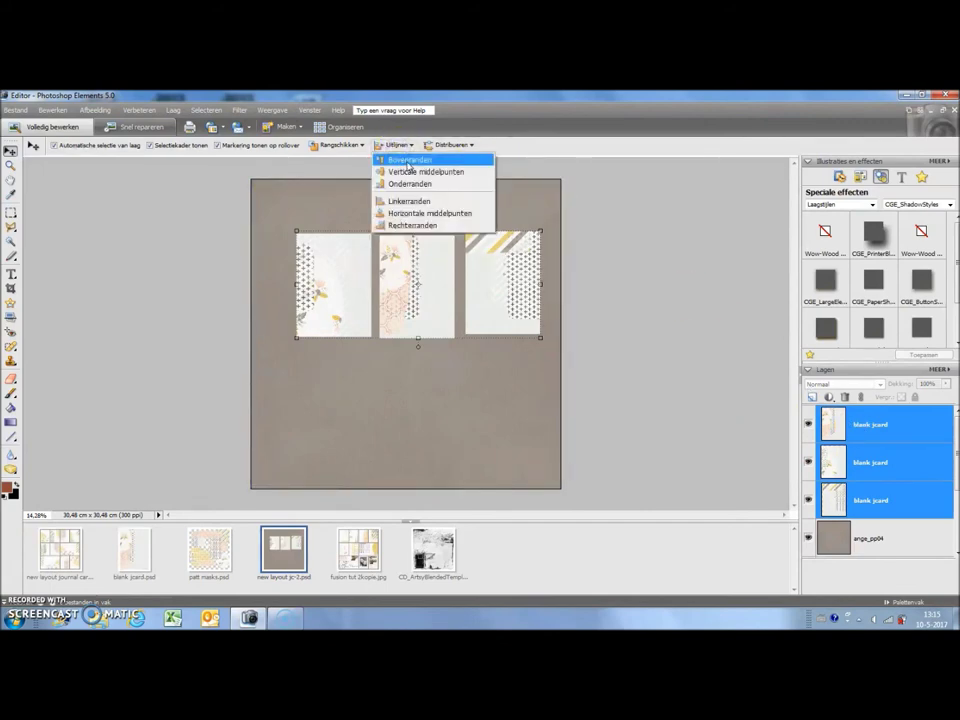
pyautogui.click(408, 161)
pyautogui.click(446, 145)
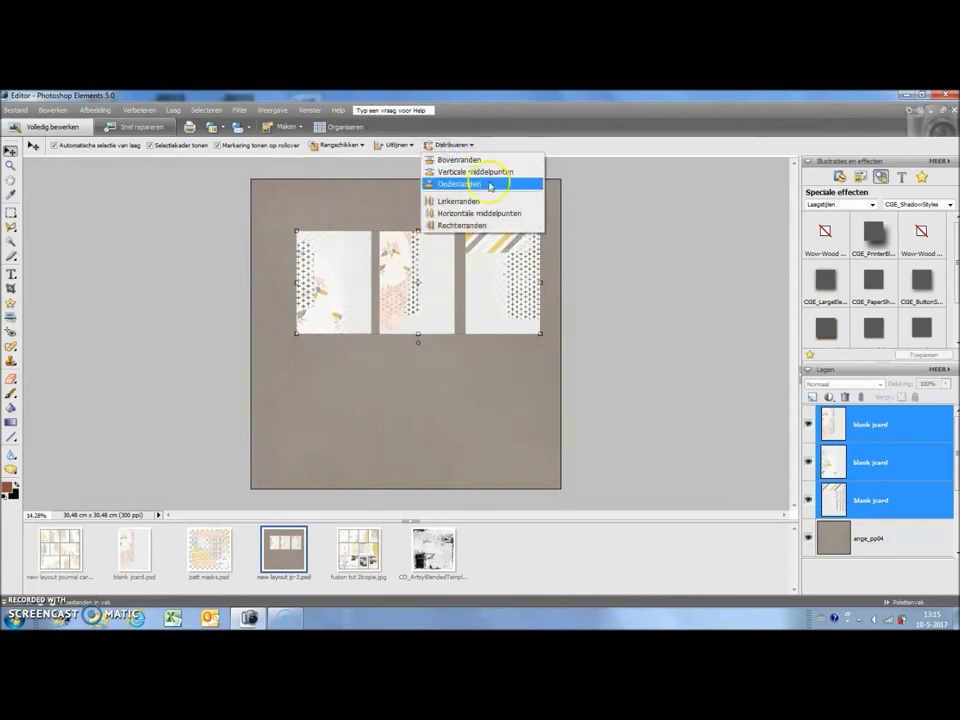
pyautogui.click(481, 213)
pyautogui.moveTo(514, 306); pyautogui.dragTo(512, 370)
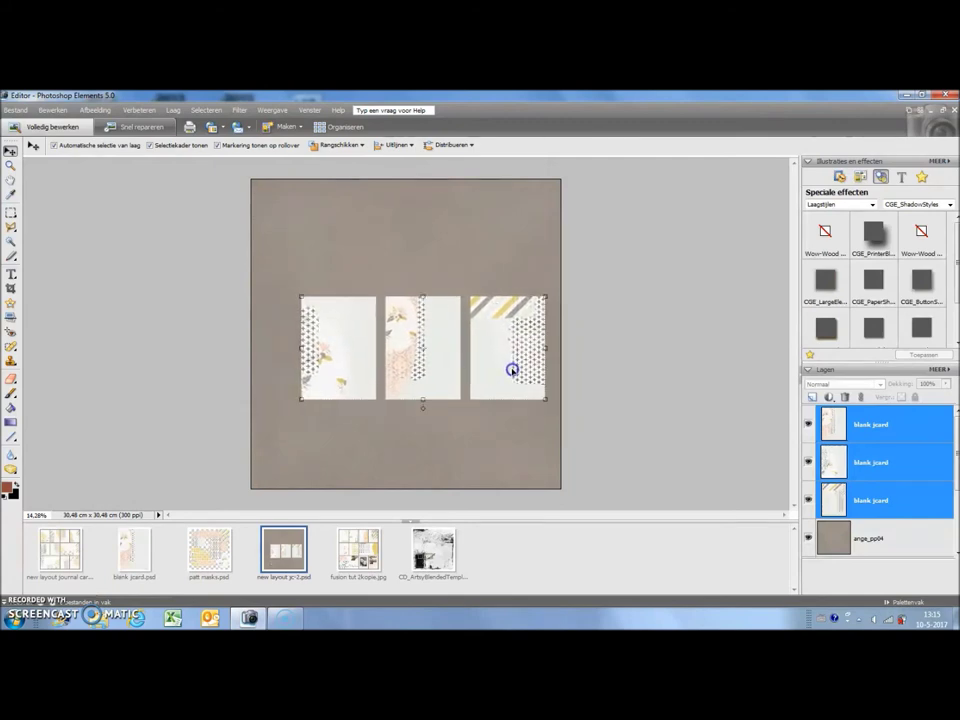
pyautogui.click(658, 381)
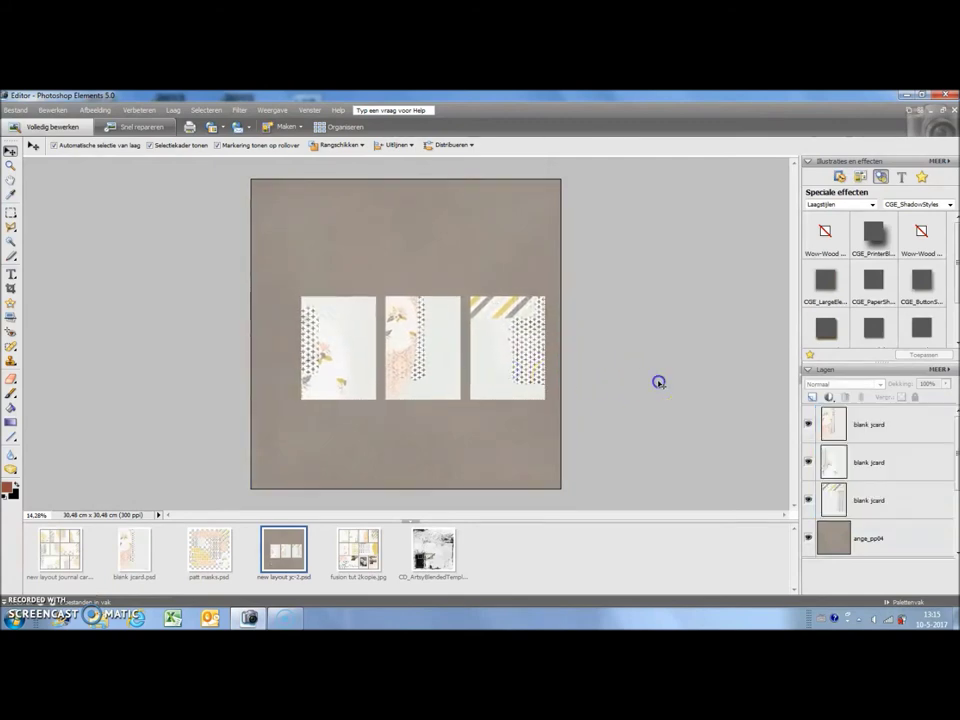
# Save the layout as new layout jc-2 in Photoshop PSD format in the 05 - mei folder, replacing the existing file.
pyautogui.click(14, 110)
pyautogui.click(48, 229)
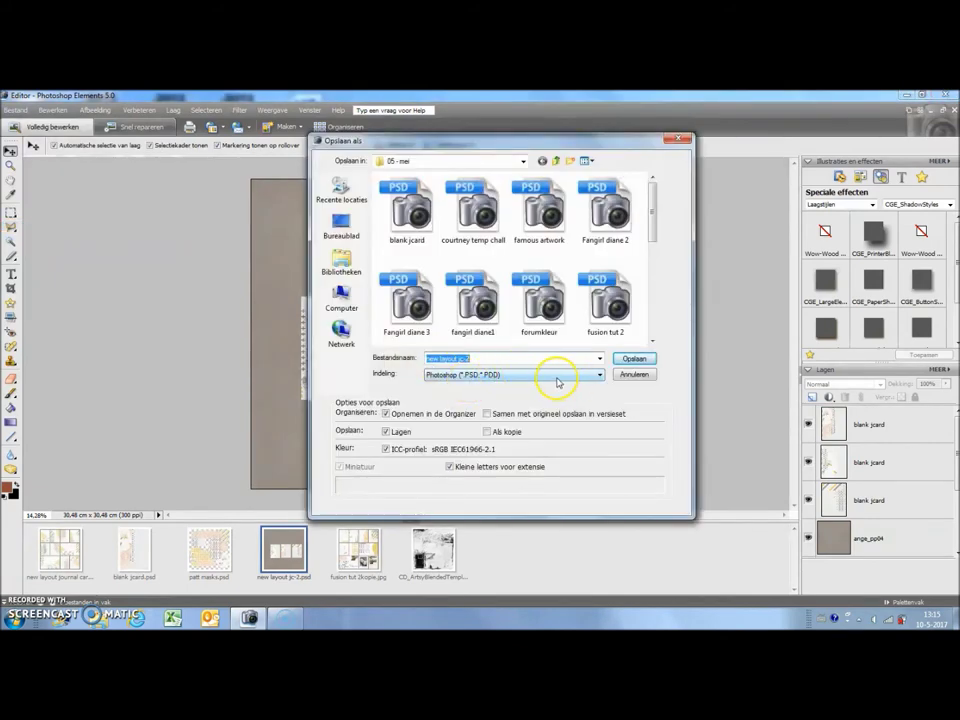
pyautogui.click(636, 360)
pyautogui.click(412, 292)
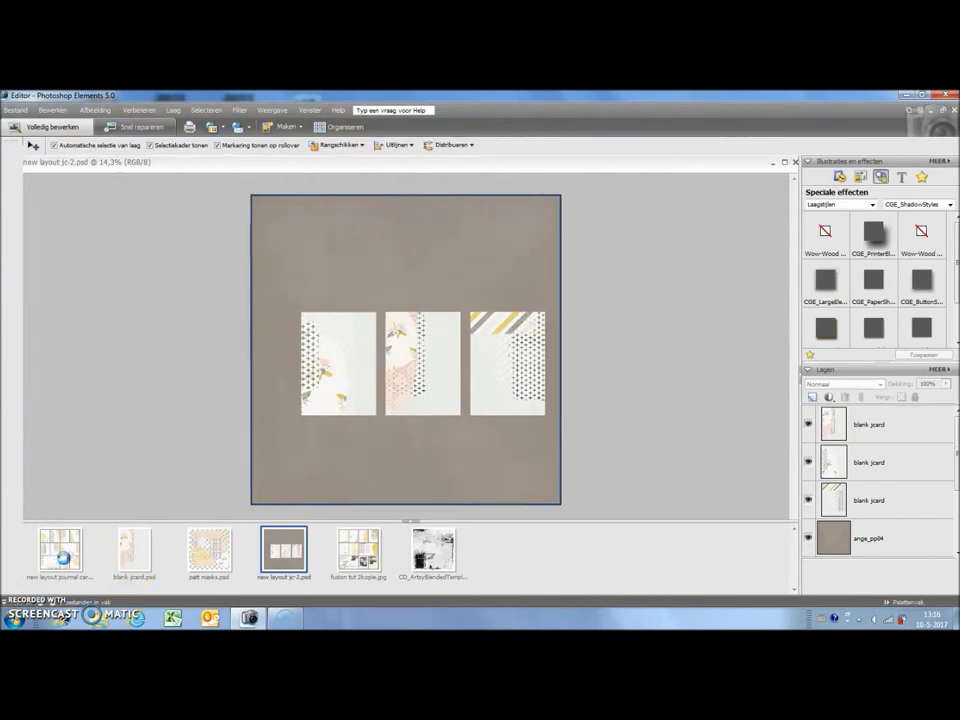
# Bring up the new layout journal cards document and examine the patterned cards on its grid.
pyautogui.click(62, 557)
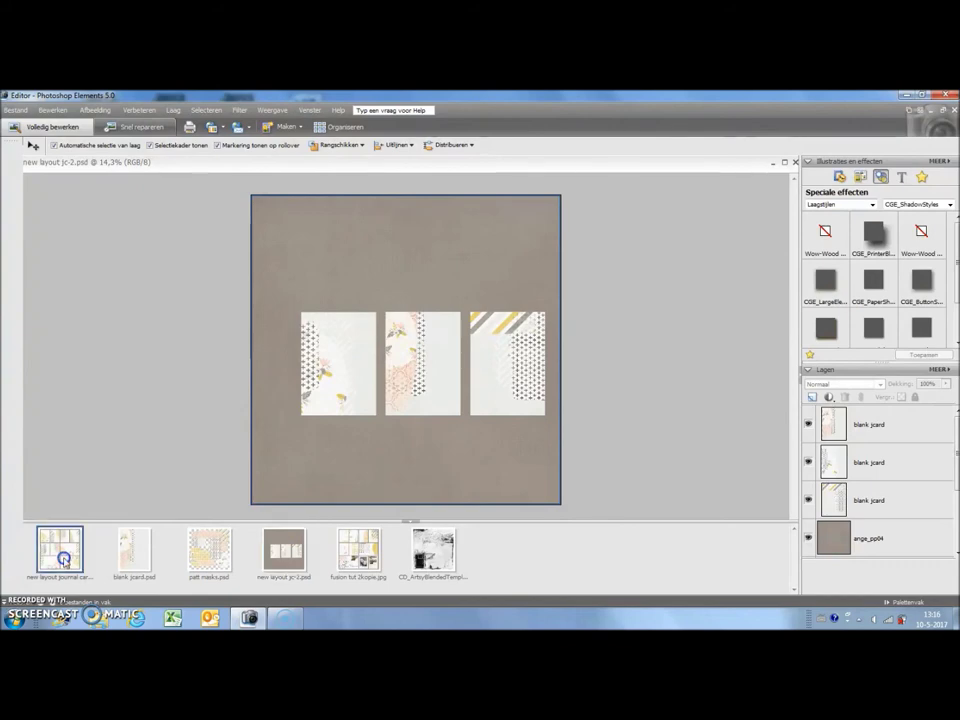
pyautogui.click(236, 375)
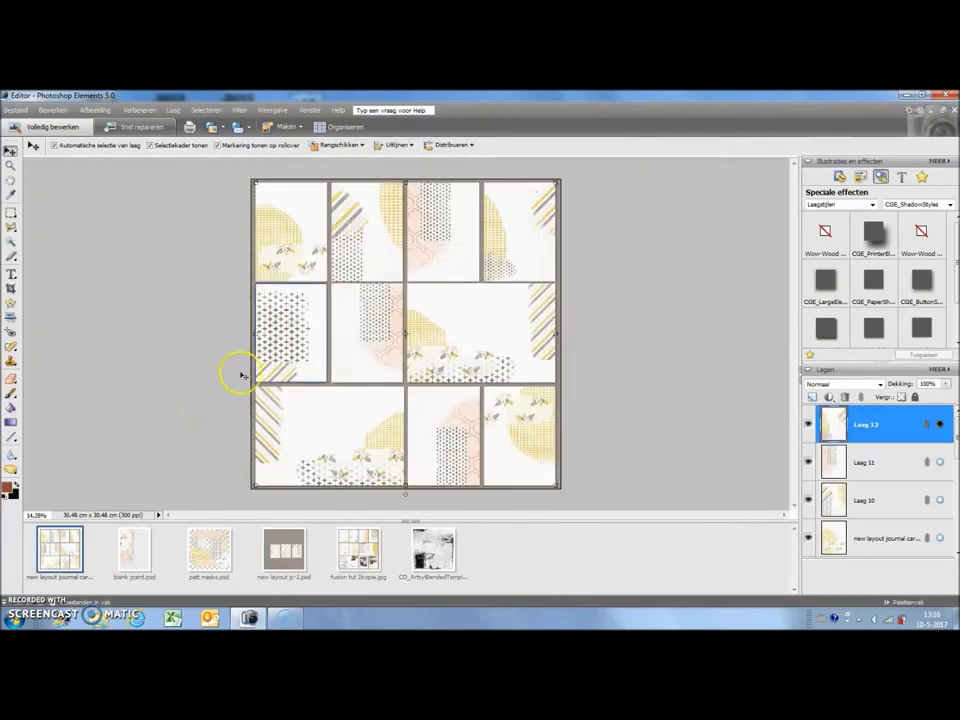
pyautogui.click(319, 347)
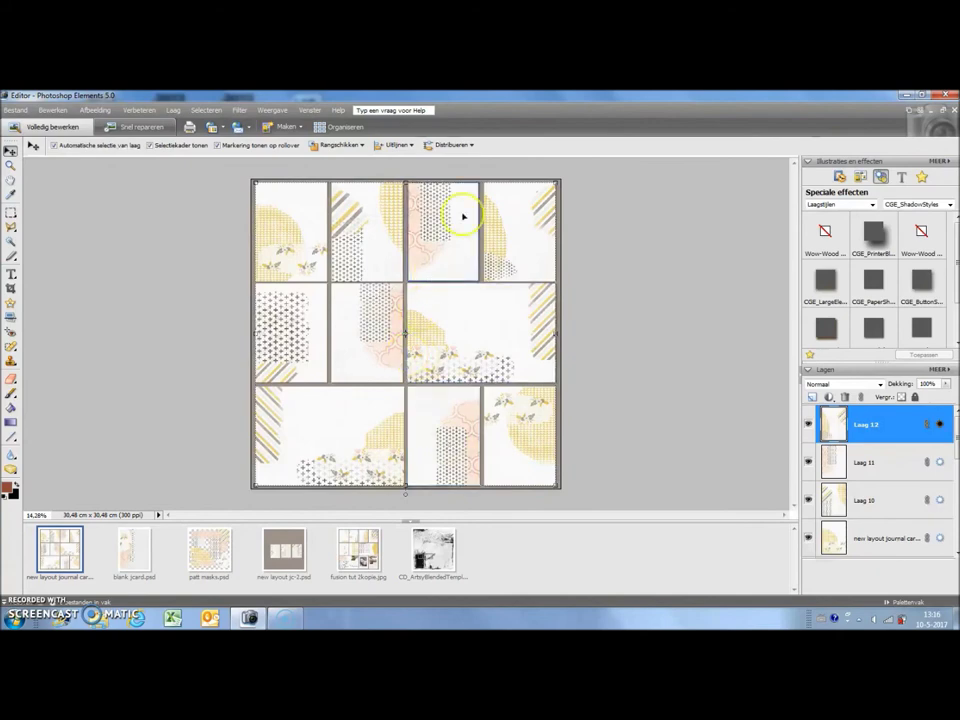
pyautogui.click(609, 273)
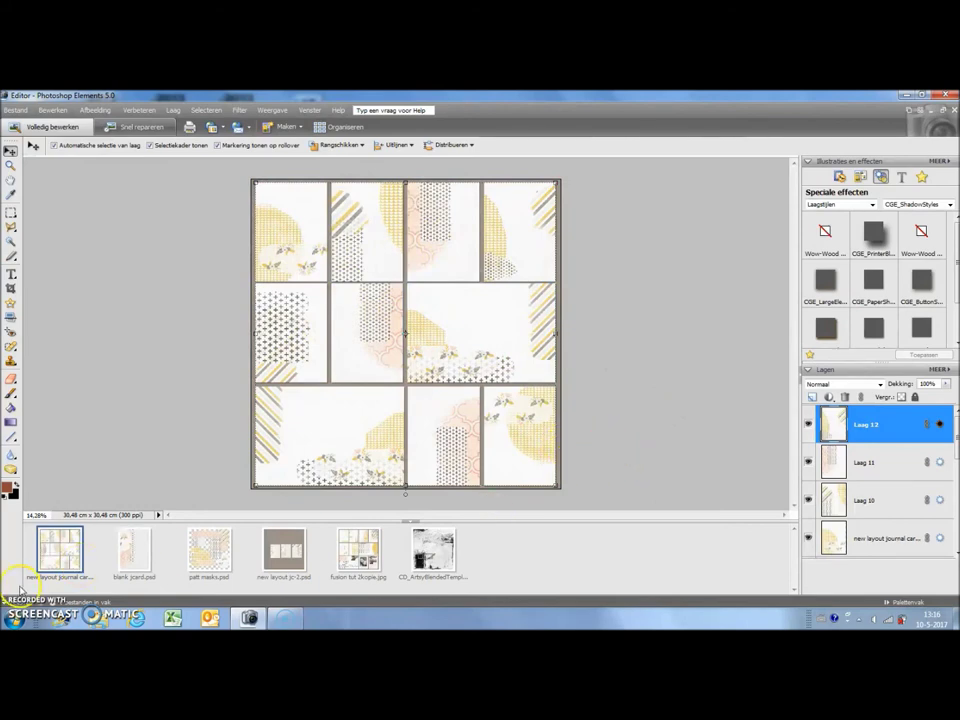
# Copy the PaintScrape2 layer from the CD_ArtsyBlended template into blank jcard.psd, directly above the card base.
pyautogui.click(136, 552)
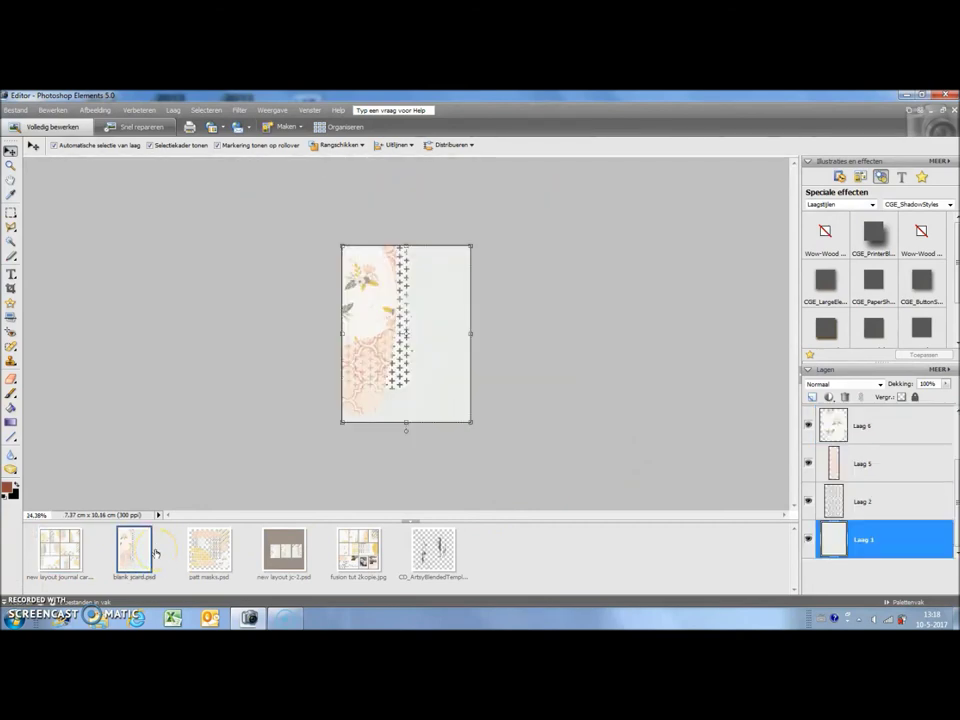
pyautogui.click(370, 560)
pyautogui.click(432, 552)
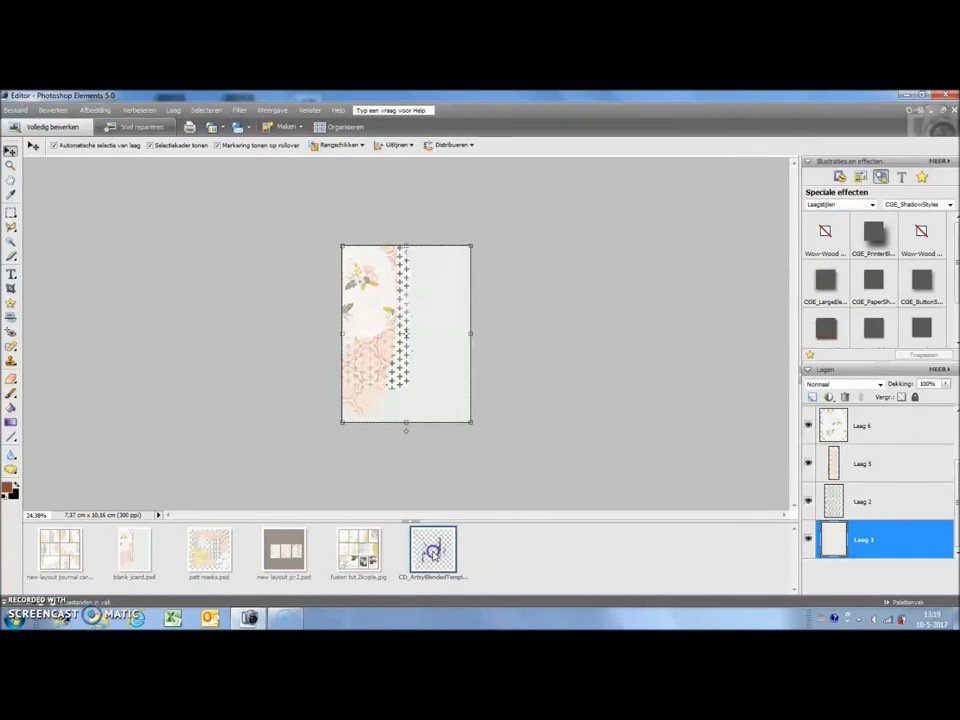
pyautogui.click(455, 302)
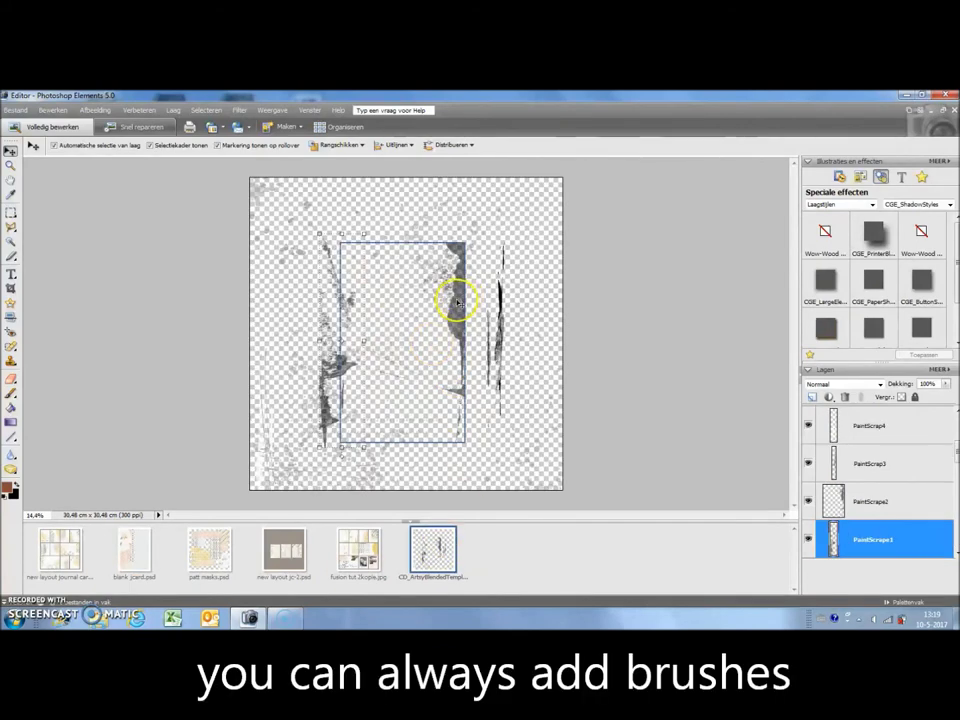
pyautogui.moveTo(456, 303); pyautogui.dragTo(501, 295)
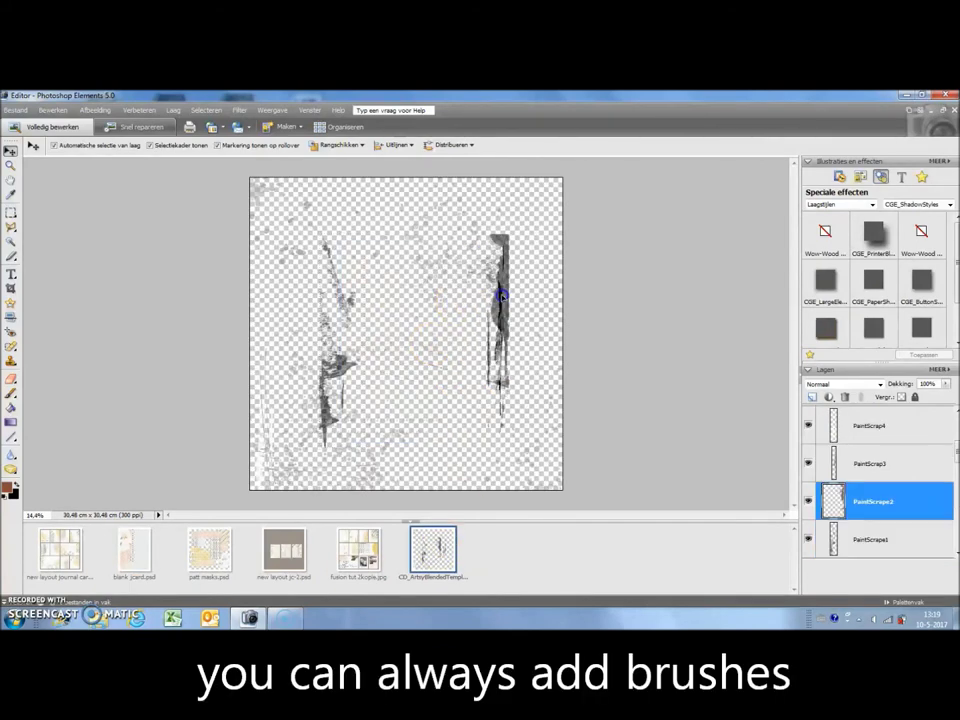
pyautogui.click(137, 552)
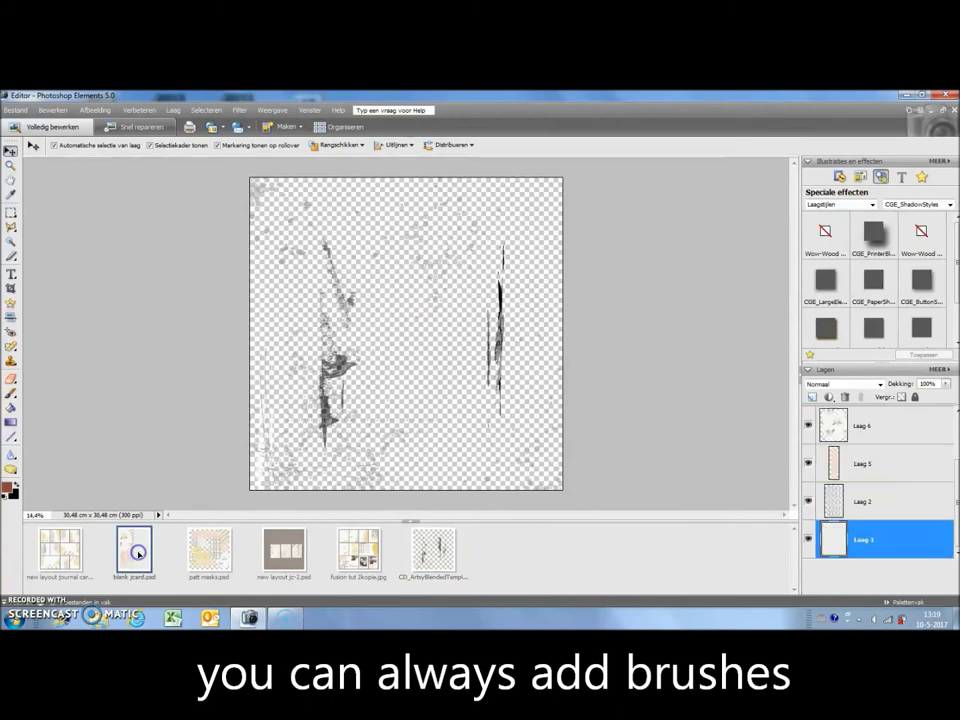
# Shrink the PaintScrape2 layer to about the card's height and fit it against the card's right edge.
pyautogui.moveTo(506, 179); pyautogui.dragTo(465, 233)
pyautogui.hotkey('ctrl', '-')
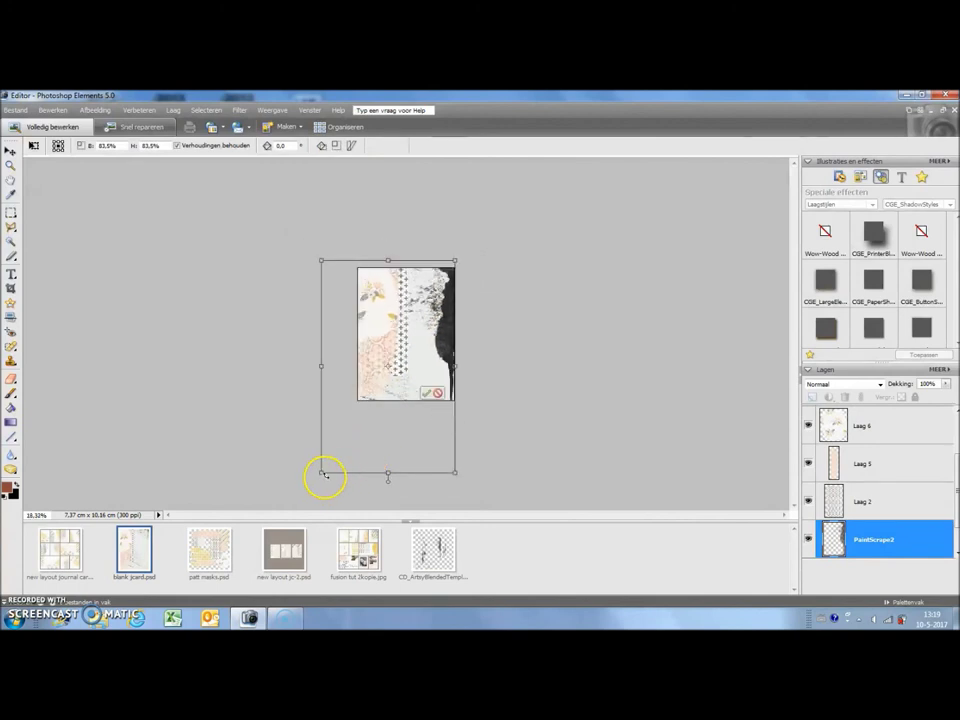
pyautogui.moveTo(319, 469); pyautogui.dragTo(355, 399)
pyautogui.click(426, 393)
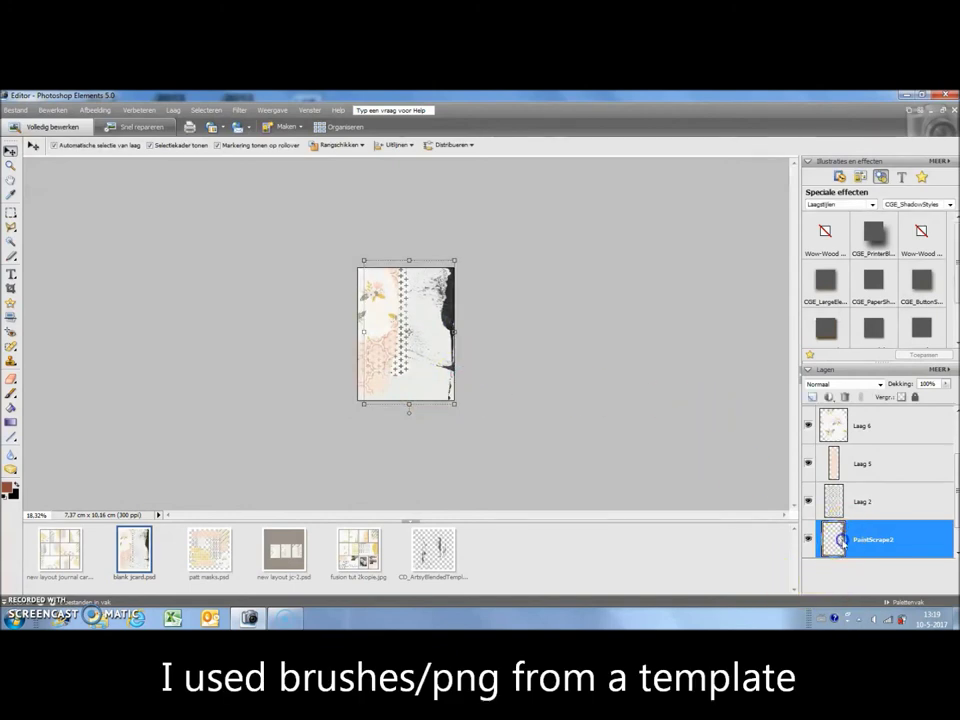
# Hide PaintScrape2 with its shape loaded as a selection, and set the foreground colour to pink eddcd3 sampled from the card.
pyautogui.click(808, 540)
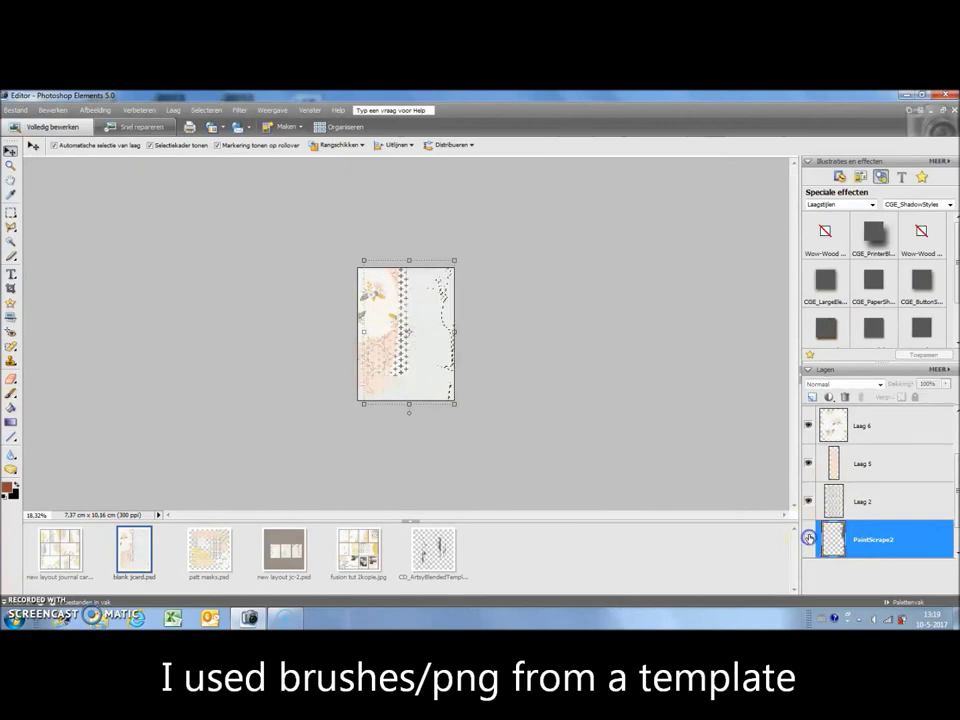
pyautogui.click(9, 487)
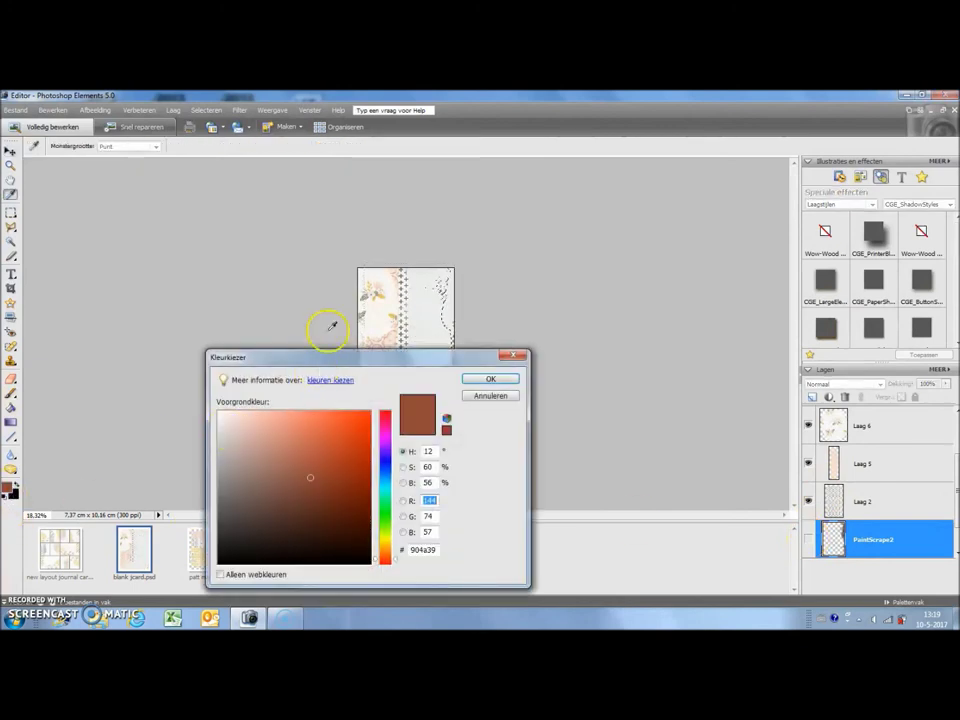
pyautogui.click(383, 344)
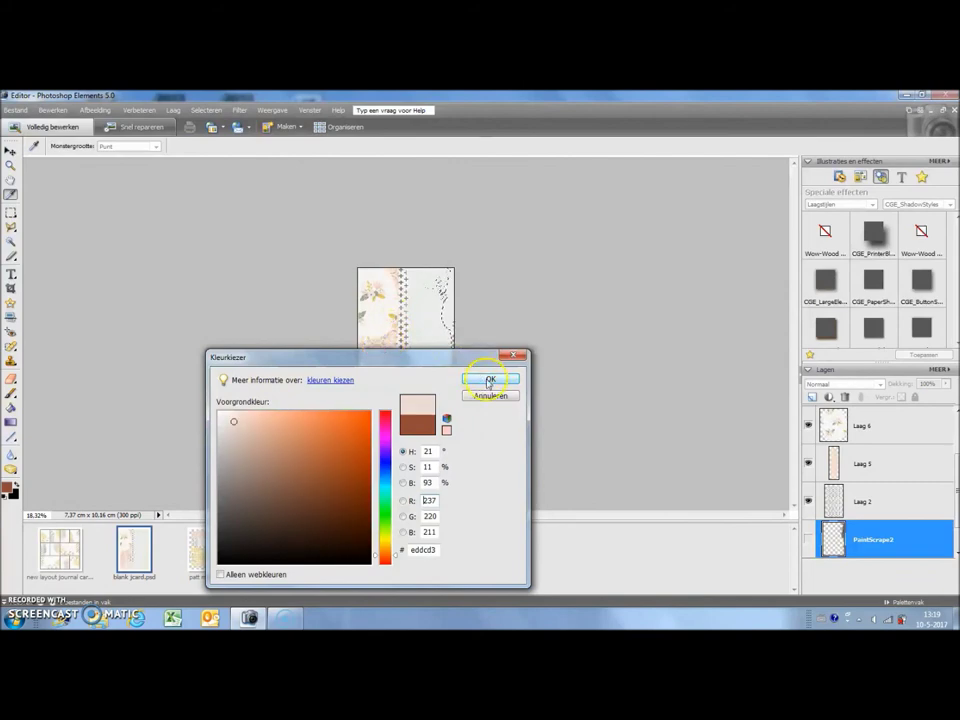
pyautogui.click(487, 380)
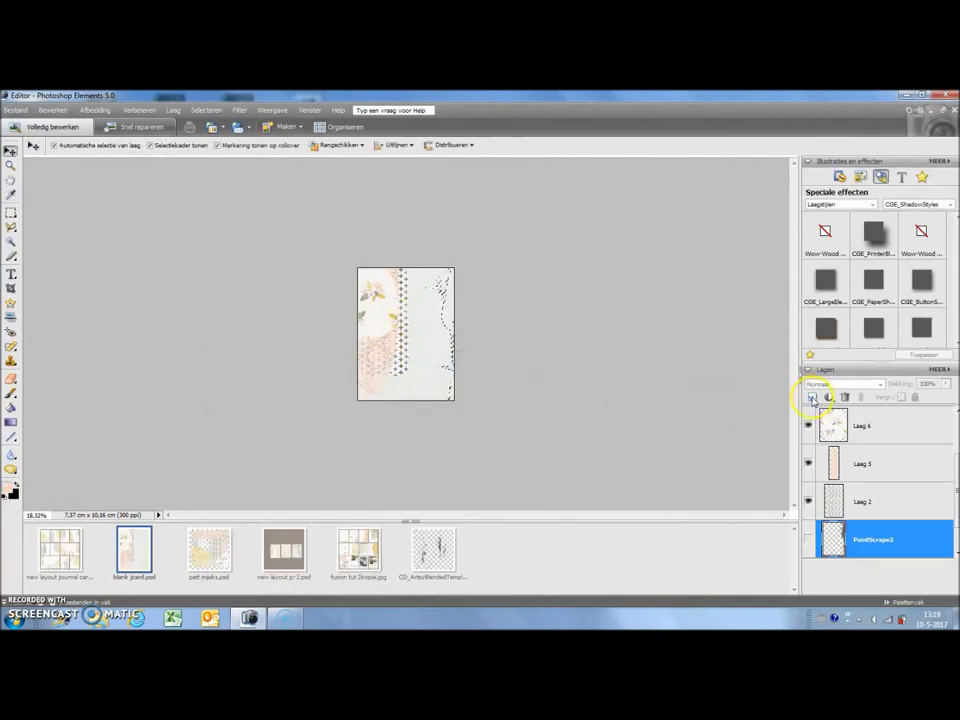
# Show PaintScrape2, add a new layer above it, and fill the scrape selection with the sampled pink before deselecting.
pyautogui.click(11, 408)
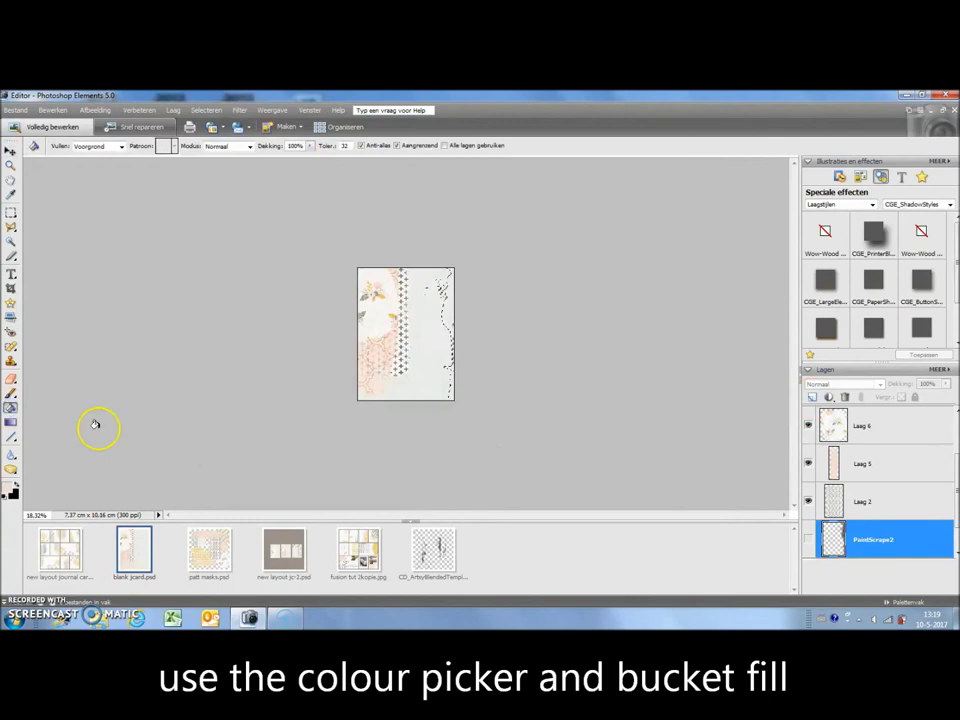
pyautogui.click(446, 313)
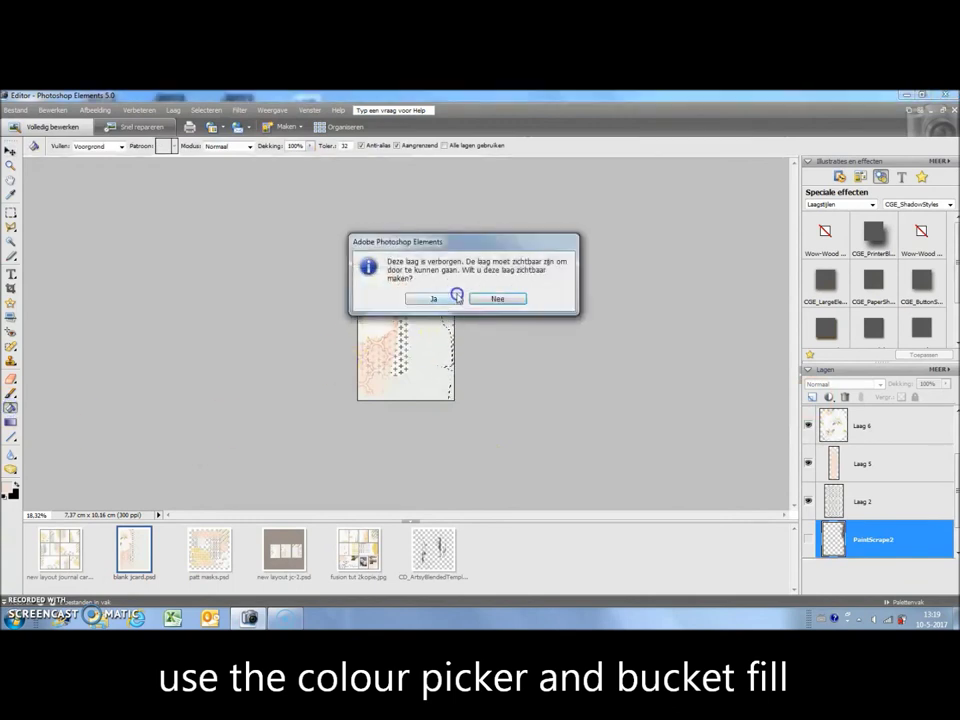
pyautogui.click(452, 297)
pyautogui.click(811, 397)
pyautogui.click(63, 335)
pyautogui.click(10, 212)
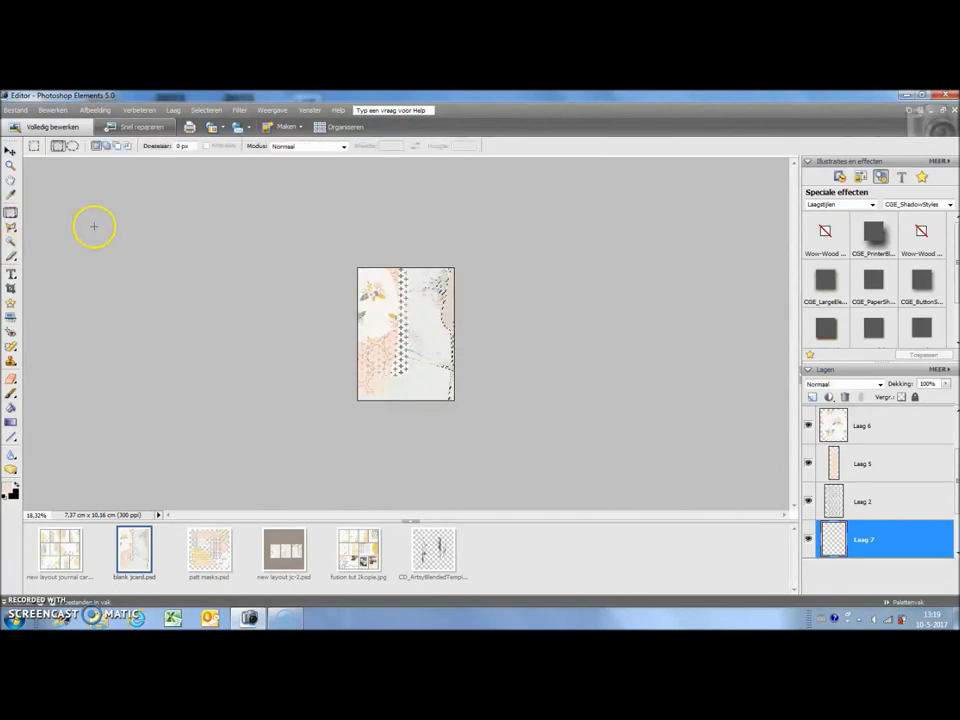
pyautogui.hotkey('ctrl', '0')
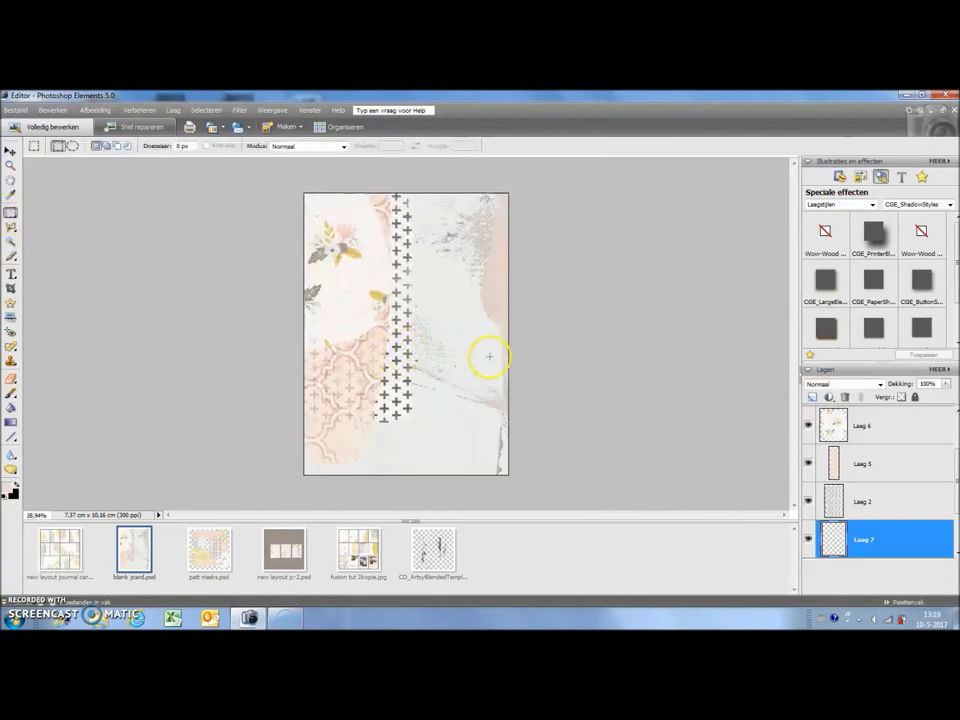
pyautogui.scroll(-2, 948, 566)
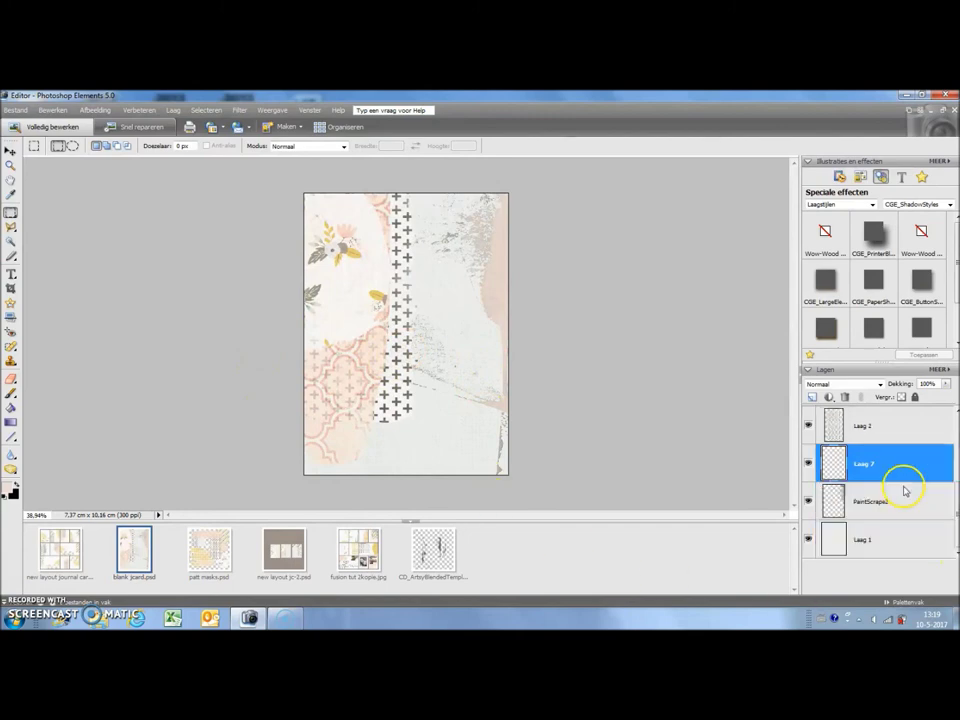
# Hide the PaintScrape2 layer and place a copy of the pink-scraped card exactly over the middle card in new layout jc-2.psd.
pyautogui.click(808, 501)
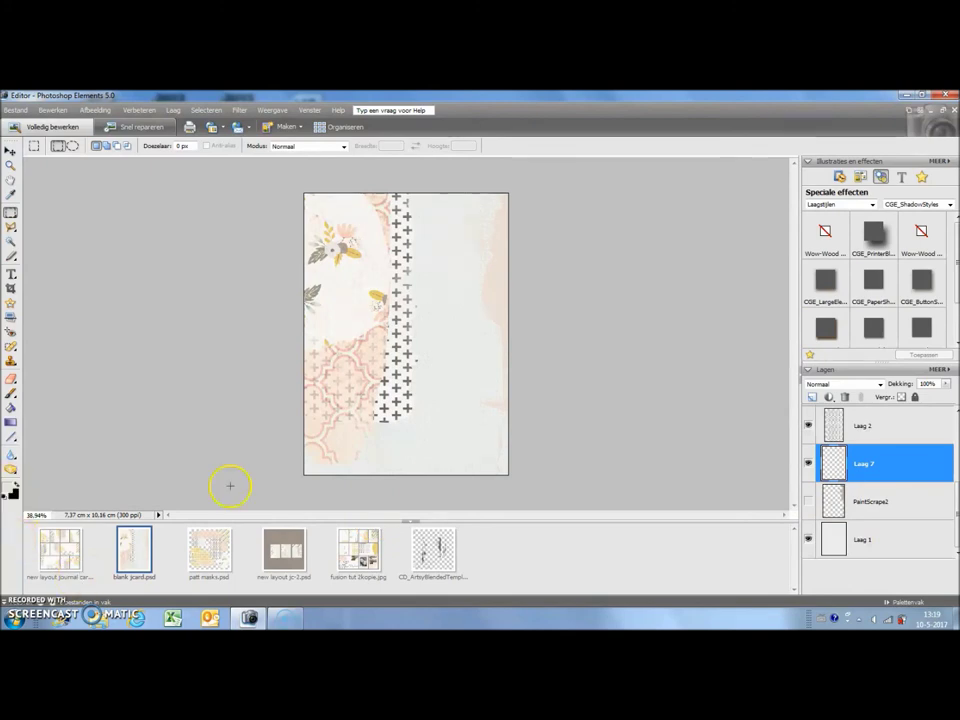
pyautogui.click(278, 556)
pyautogui.click(366, 484)
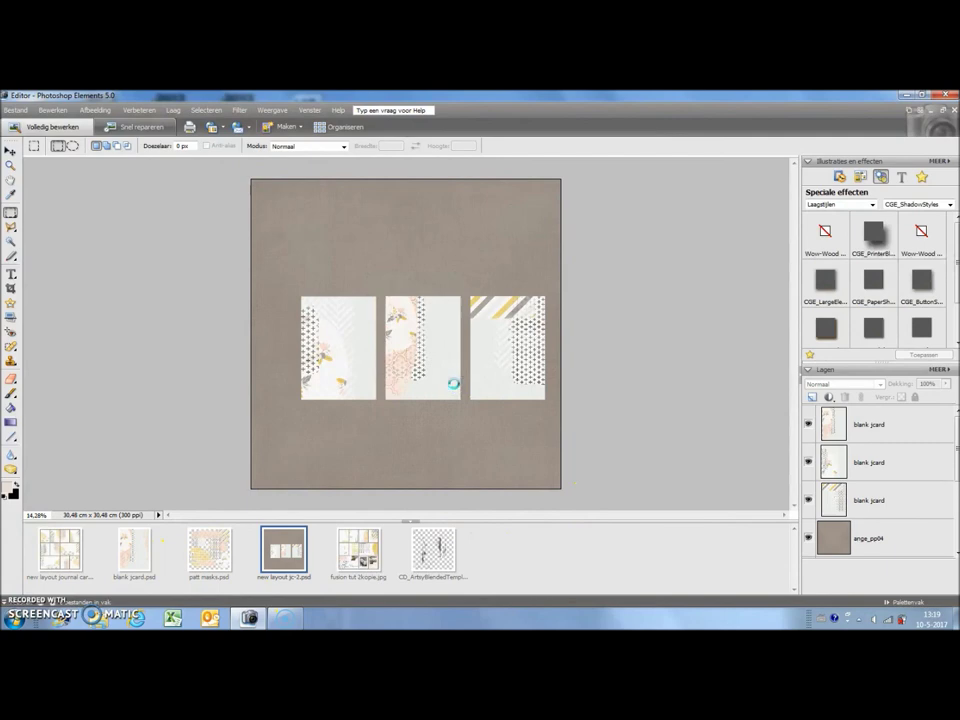
pyautogui.click(10, 150)
pyautogui.hotkey('ctrl', '0')
pyautogui.moveTo(414, 326); pyautogui.dragTo(416, 336)
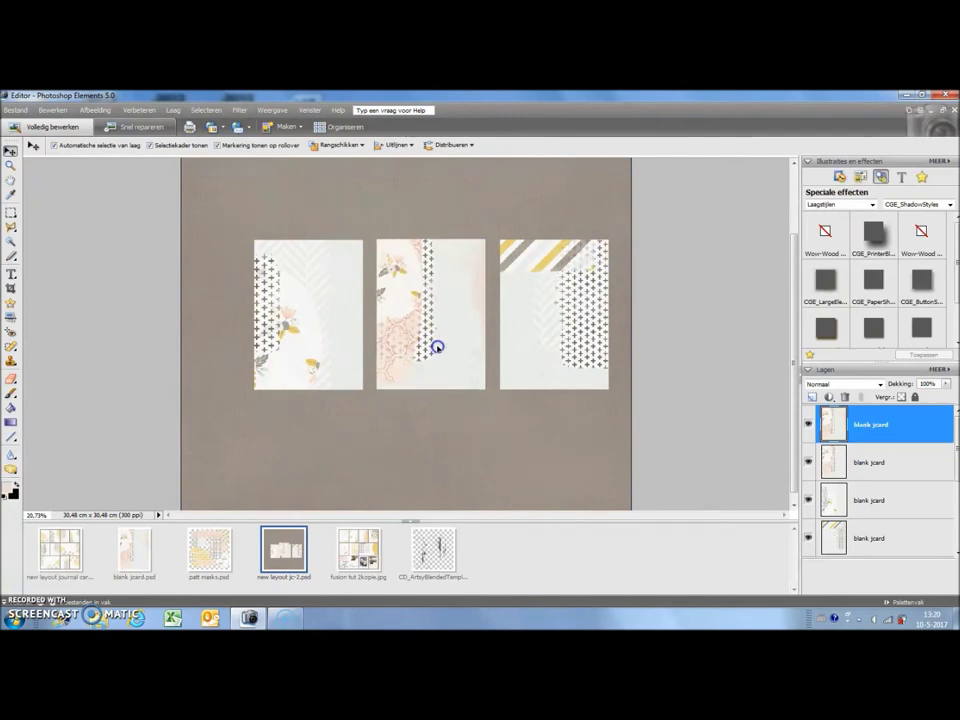
# Copy the PaintScrap3 layer from the CD_ArtsyBlended template into blank jcard.psd above Laag 7, running vertically beside the plus-pattern strip.
pyautogui.click(134, 552)
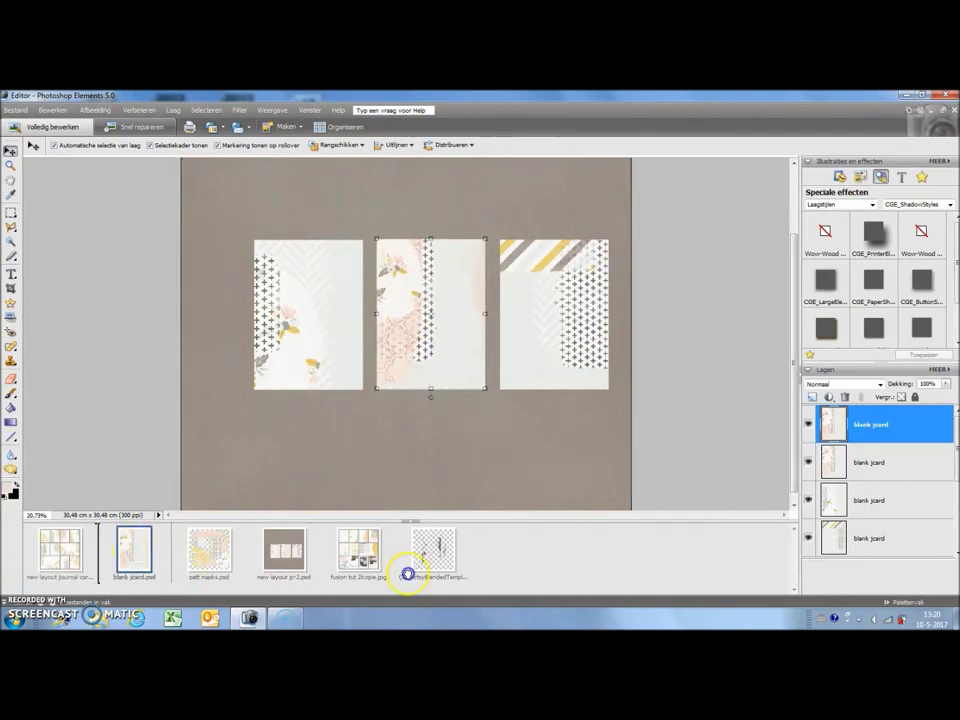
pyautogui.click(430, 553)
pyautogui.click(430, 553)
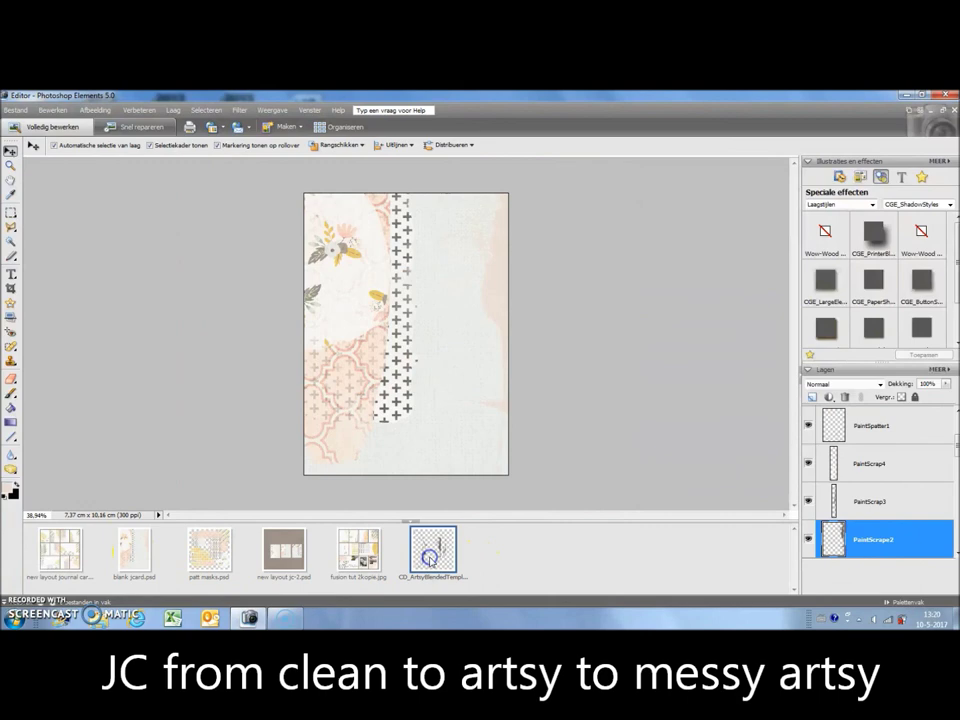
pyautogui.moveTo(500, 310)
pyautogui.mouseDown()
pyautogui.moveTo(369, 349)
pyautogui.moveTo(154, 510)
pyautogui.moveTo(128, 545)
pyautogui.moveTo(138, 551)
pyautogui.moveTo(433, 332)
pyautogui.moveTo(418, 339)
pyautogui.moveTo(425, 260)
pyautogui.mouseUp()
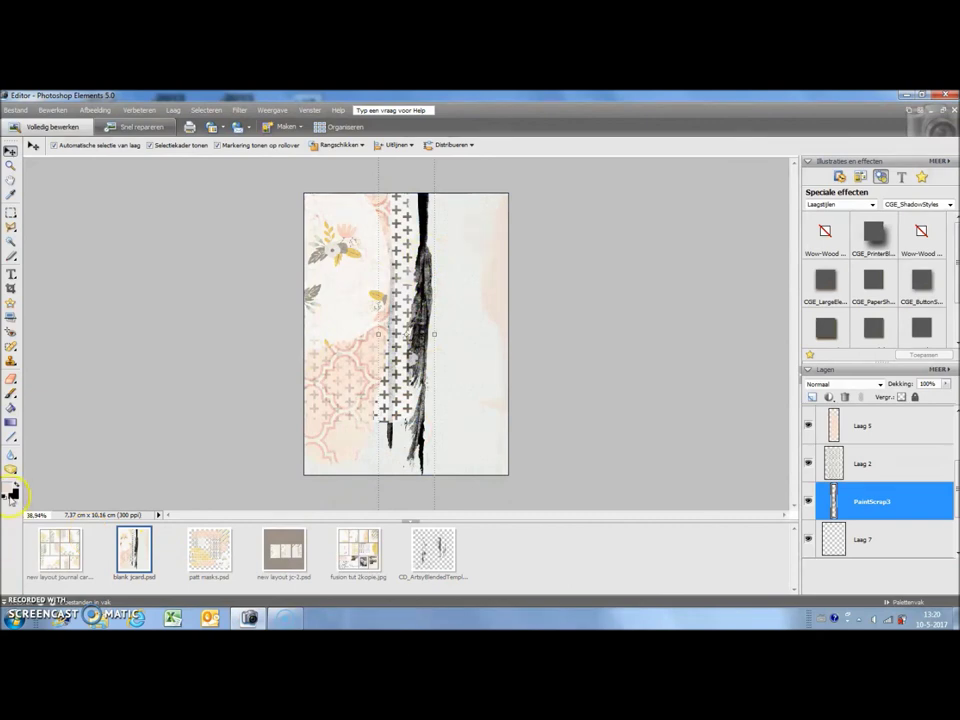
# Set the foreground colour to yellow ecd485 sampled from the card's flowers, and hide PaintScrap3 with its shape loaded as a selection.
pyautogui.click(10, 489)
pyautogui.click(350, 254)
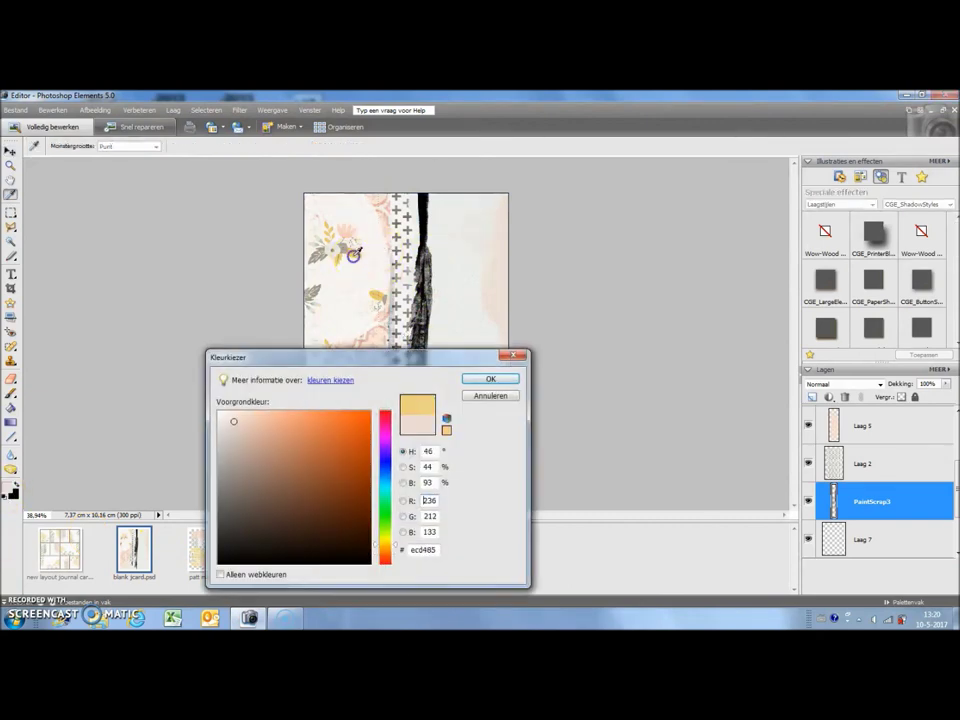
pyautogui.click(491, 381)
pyautogui.click(836, 504)
pyautogui.keyDown('ctrl'); pyautogui.click(834, 505); pyautogui.keyUp('ctrl')
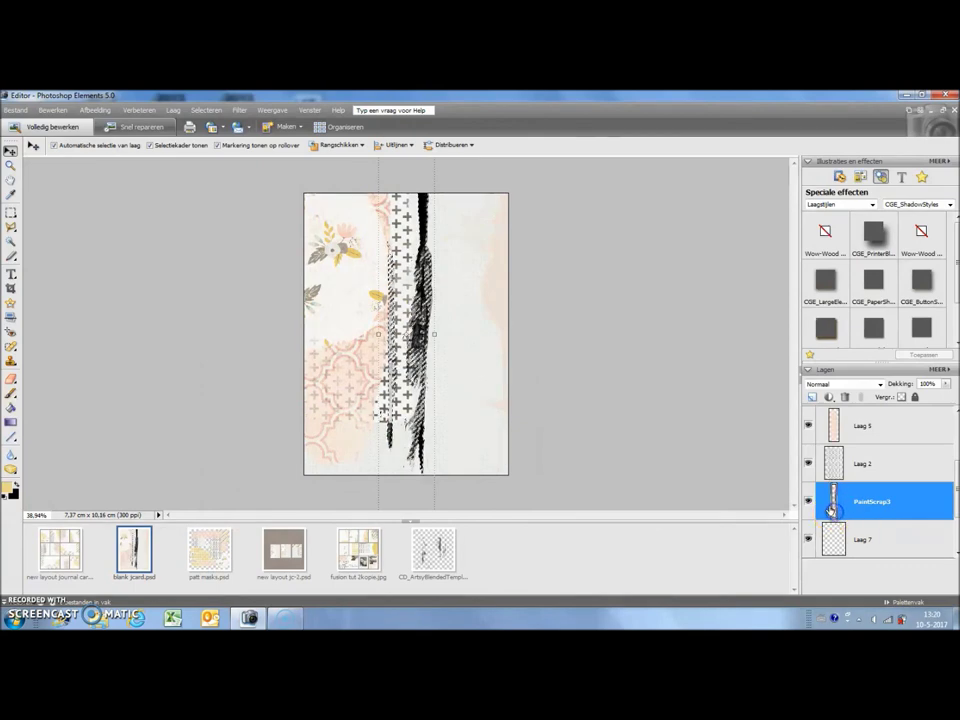
pyautogui.click(808, 501)
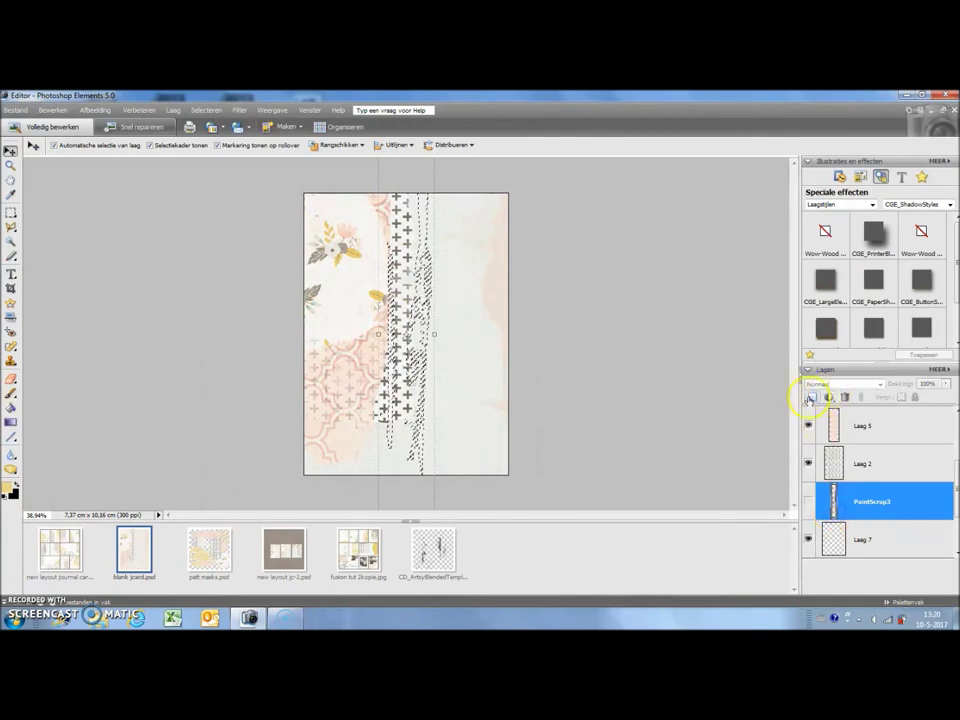
# Add a new layer above PaintScrap3, fill the scrap selection with the sampled yellow, and deselect.
pyautogui.click(813, 397)
pyautogui.click(10, 407)
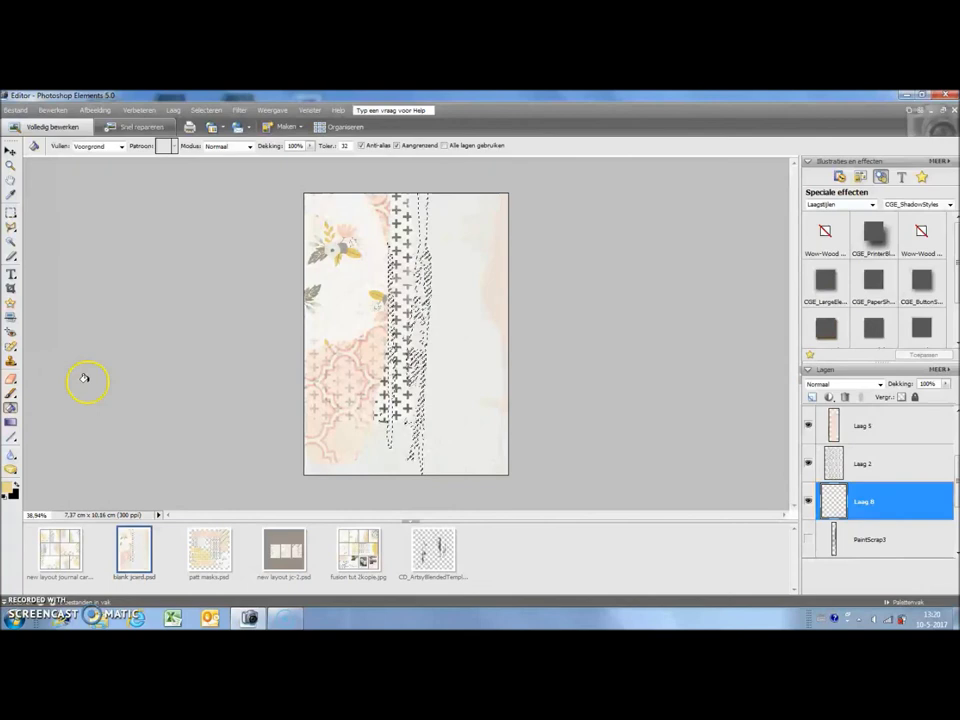
pyautogui.click(420, 248)
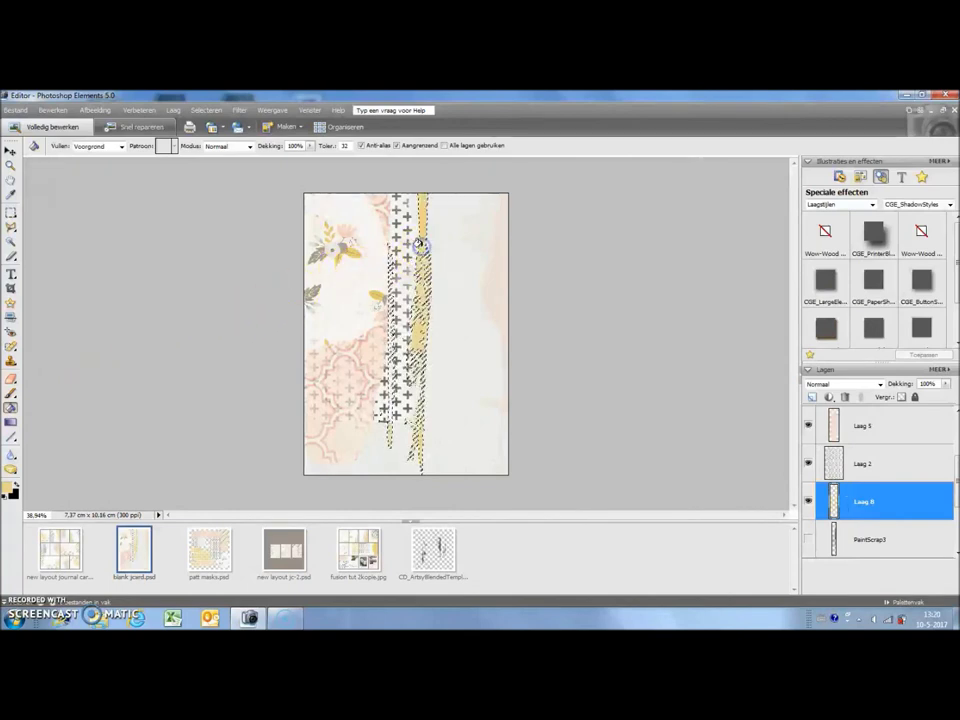
pyautogui.click(10, 213)
pyautogui.click(113, 224)
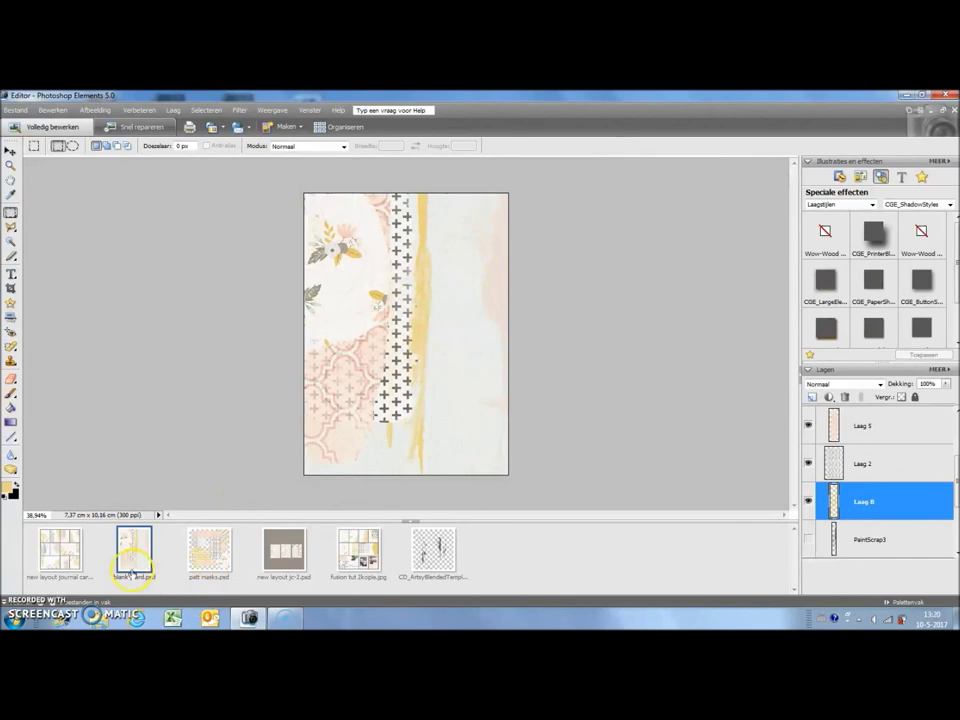
# Add the yellow-scraped version of blank jcard.psd to new layout jc-2.psd and align it over the middle card.
pyautogui.click(294, 559)
pyautogui.moveTo(153, 567); pyautogui.dragTo(362, 420)
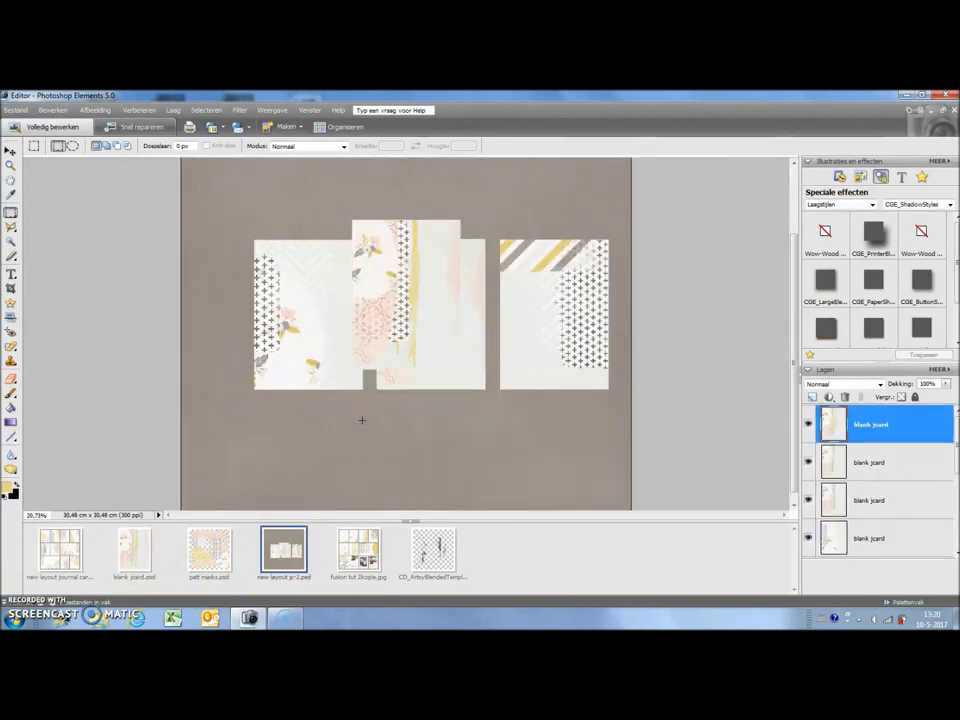
pyautogui.click(10, 148)
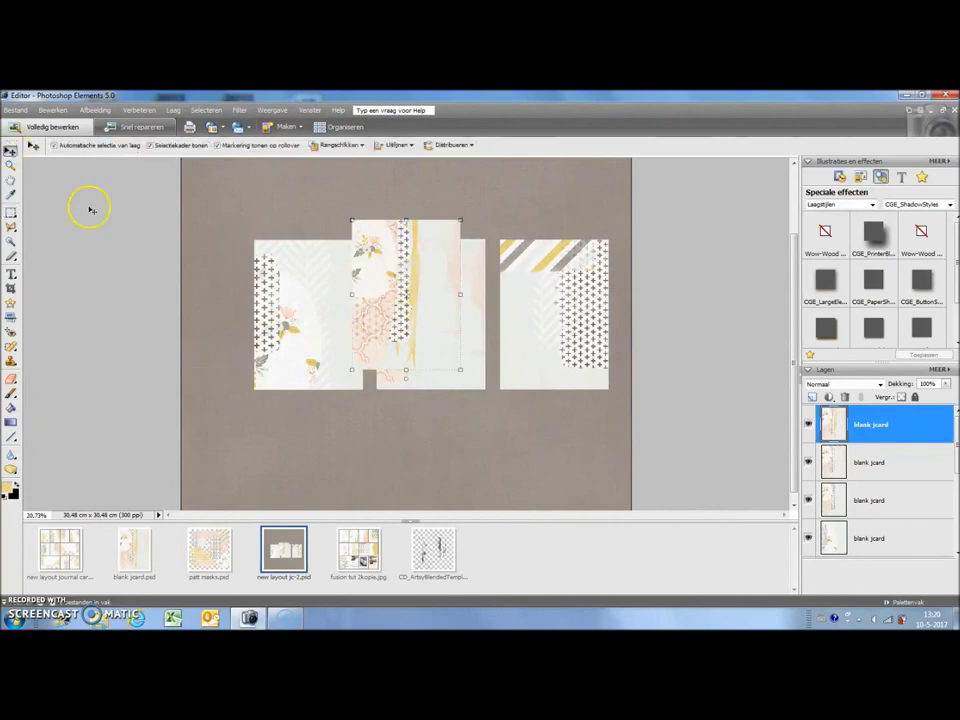
pyautogui.moveTo(377, 272); pyautogui.dragTo(398, 286)
pyautogui.scroll(2, 424, 399)
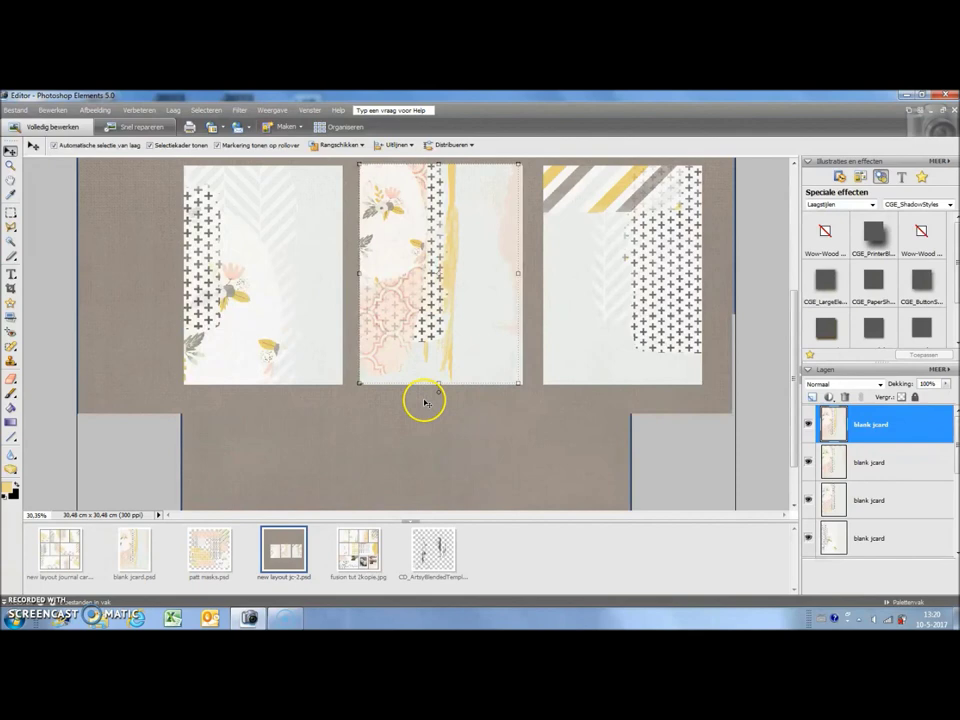
pyautogui.moveTo(433, 362); pyautogui.dragTo(437, 364)
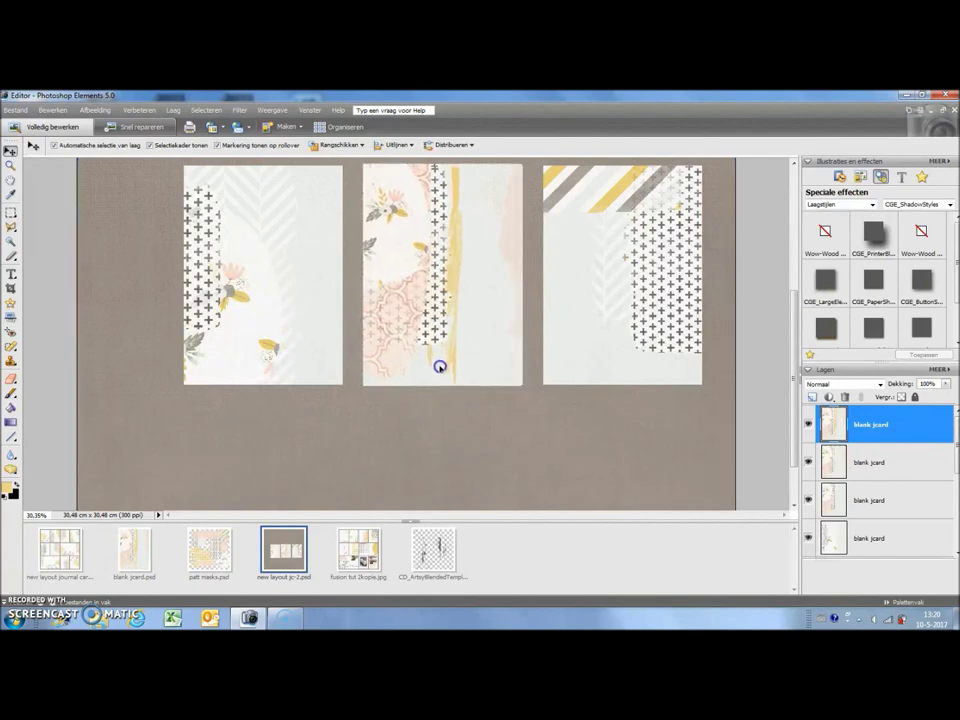
# View the new layout journal card document and the fusion tut 2kopie.jpg layout to compare the card styles.
pyautogui.doubleClick(61, 563)
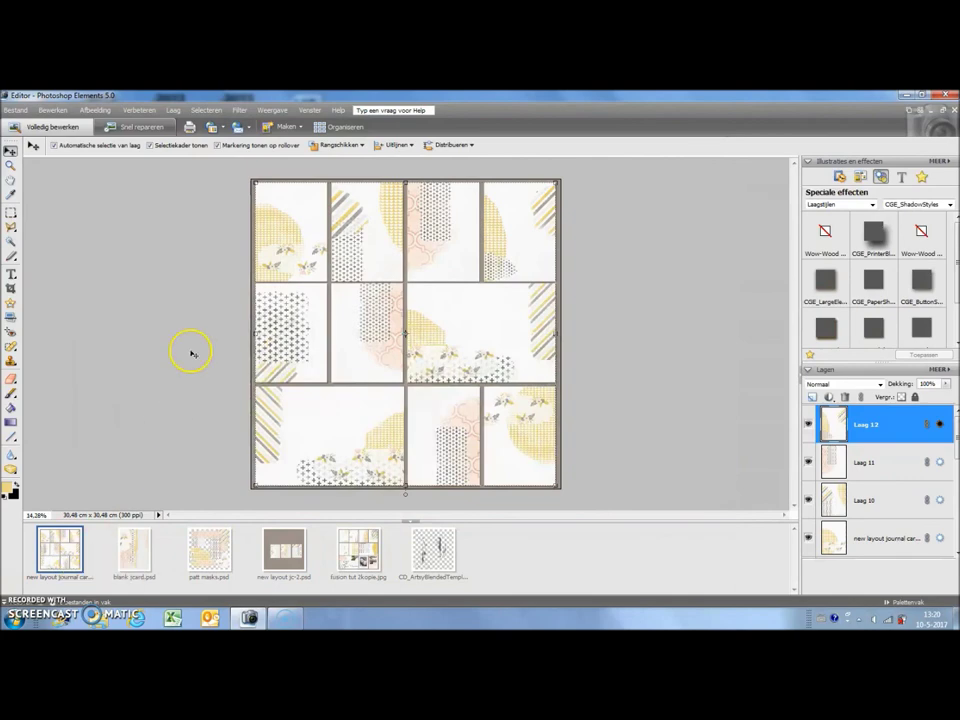
pyautogui.doubleClick(362, 558)
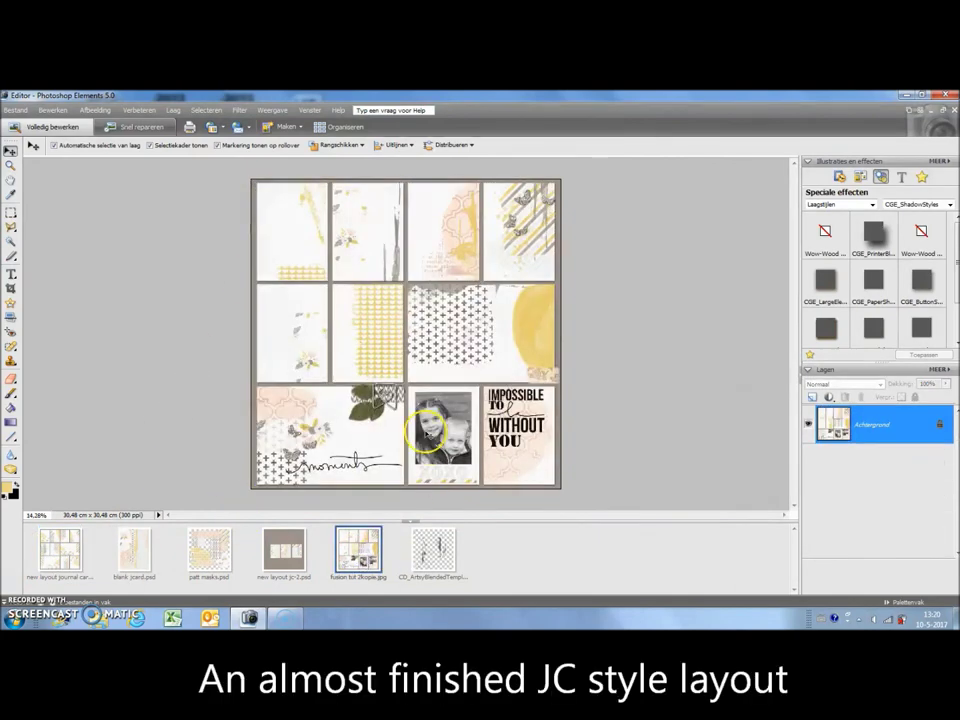